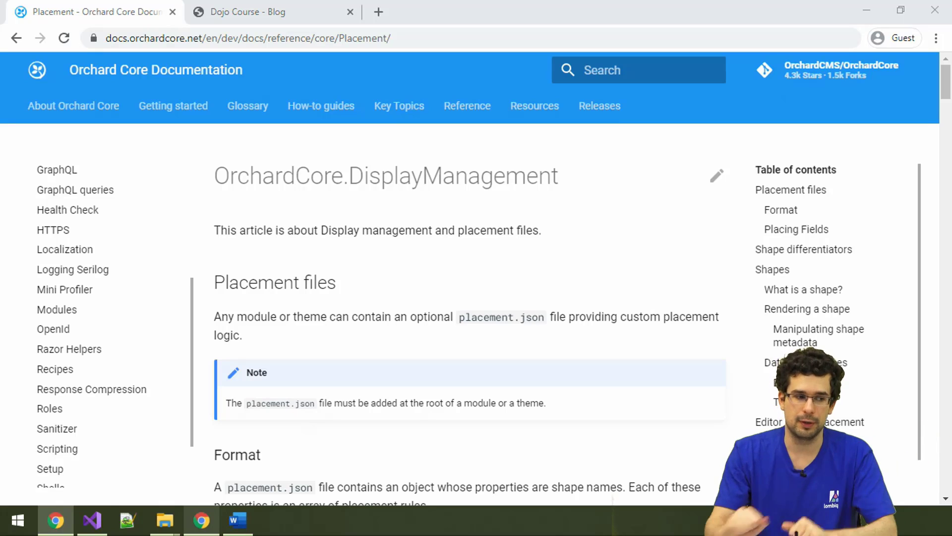
{"action": "scroll", "coordinate": [453, 217], "scroll_direction": "down", "scroll_amount": 5}
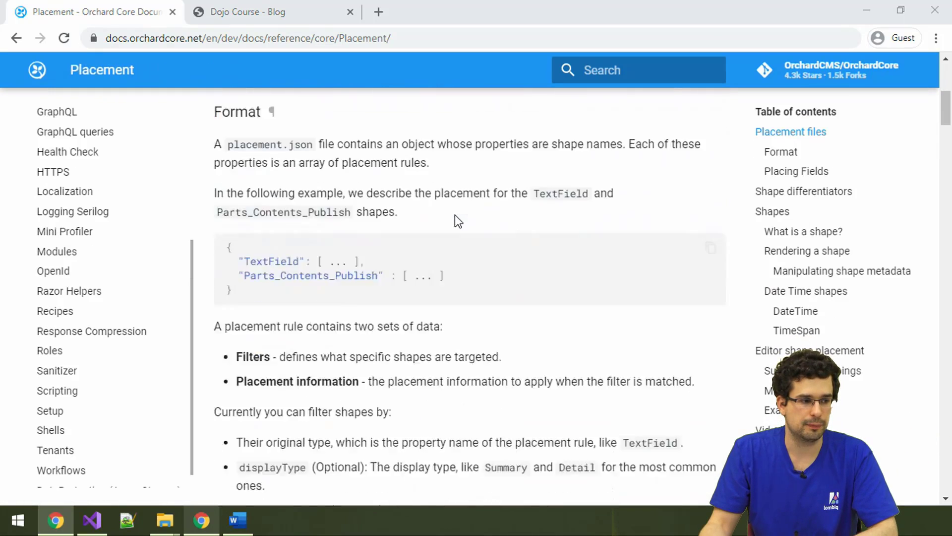
{"action": "scroll", "coordinate": [455, 215], "scroll_direction": "down", "scroll_amount": 5}
{"action": "scroll", "coordinate": [455, 216], "scroll_direction": "down", "scroll_amount": 5}
{"action": "scroll", "coordinate": [459, 212], "scroll_direction": "down", "scroll_amount": 5}
{"action": "scroll", "coordinate": [475, 220], "scroll_direction": "up", "scroll_amount": 10}
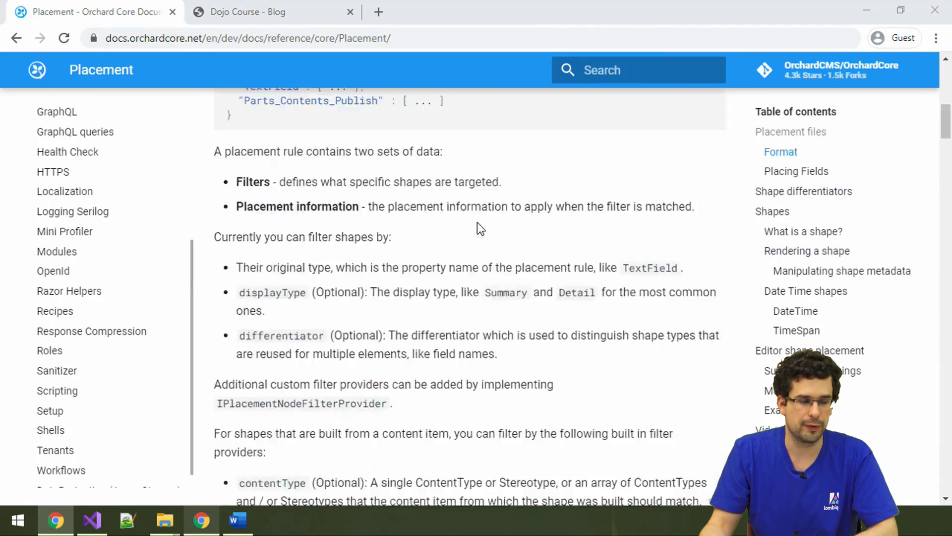
{"action": "scroll", "coordinate": [477, 222], "scroll_direction": "up", "scroll_amount": 10}
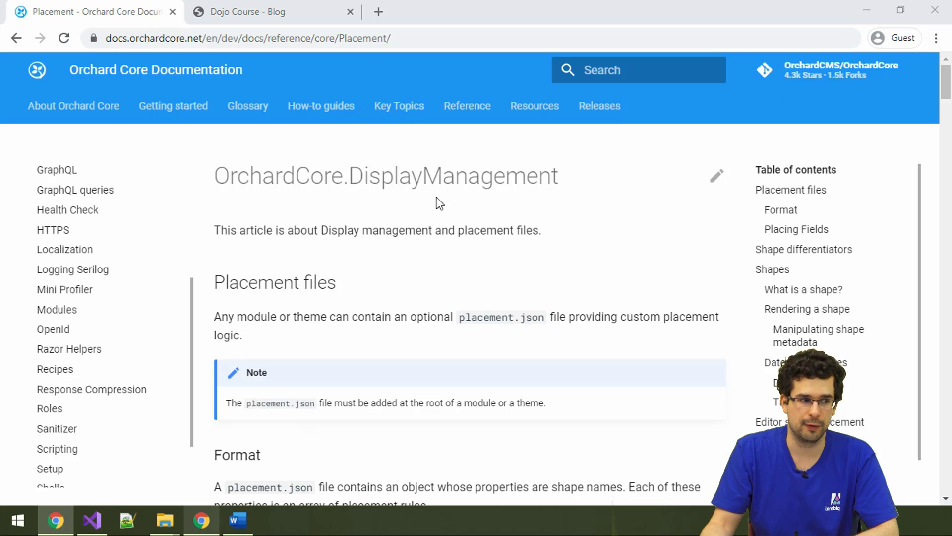
After reading the Placement docs, bring up the Dojo Course blog site.
{"action": "left_click", "coordinate": [311, 12]}
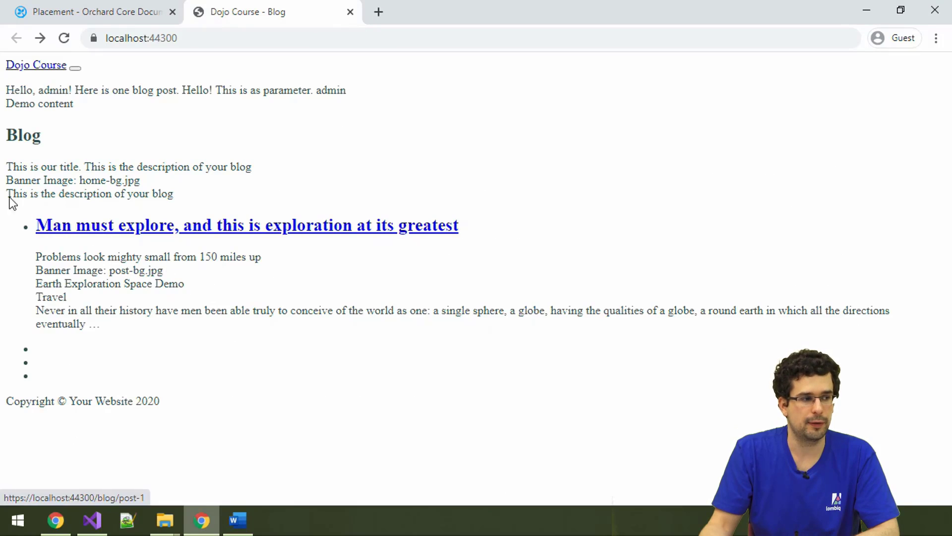
Highlight the blog's heading, description lines, post title, summary and Banner Image line.
{"action": "left_click_drag", "start_coordinate": [5, 134], "coordinate": [44, 140]}
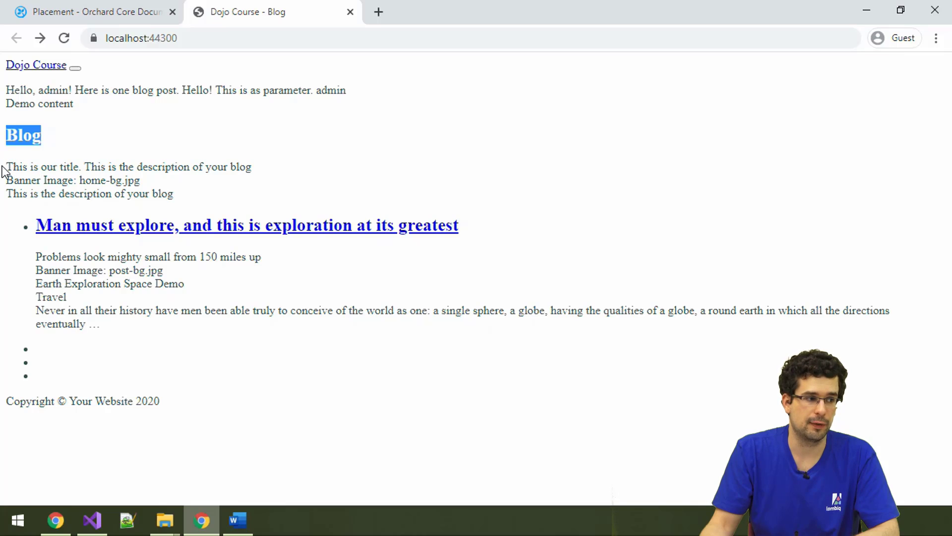
{"action": "left_click_drag", "start_coordinate": [4, 167], "coordinate": [177, 200]}
{"action": "left_click", "coordinate": [138, 270]}
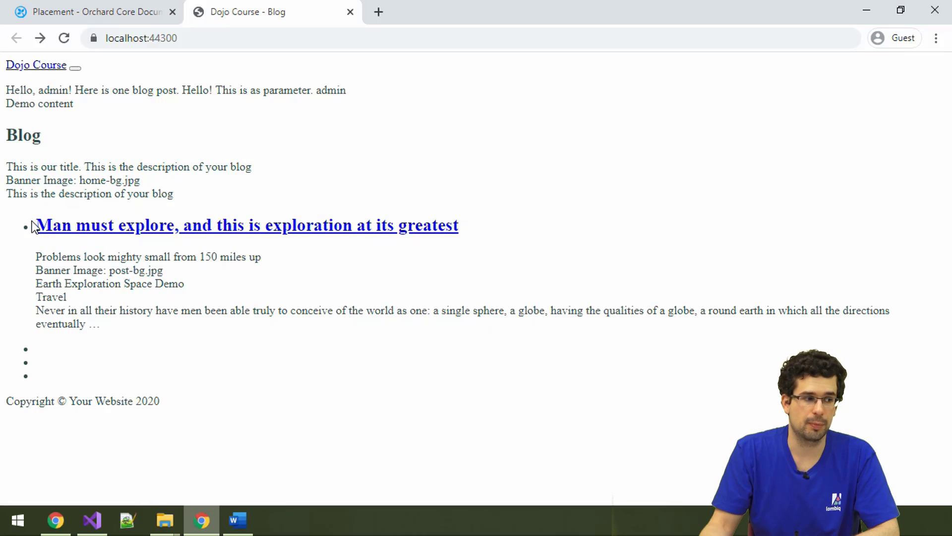
{"action": "left_click_drag", "start_coordinate": [34, 225], "coordinate": [49, 225]}
{"action": "triple_click", "coordinate": [447, 224]}
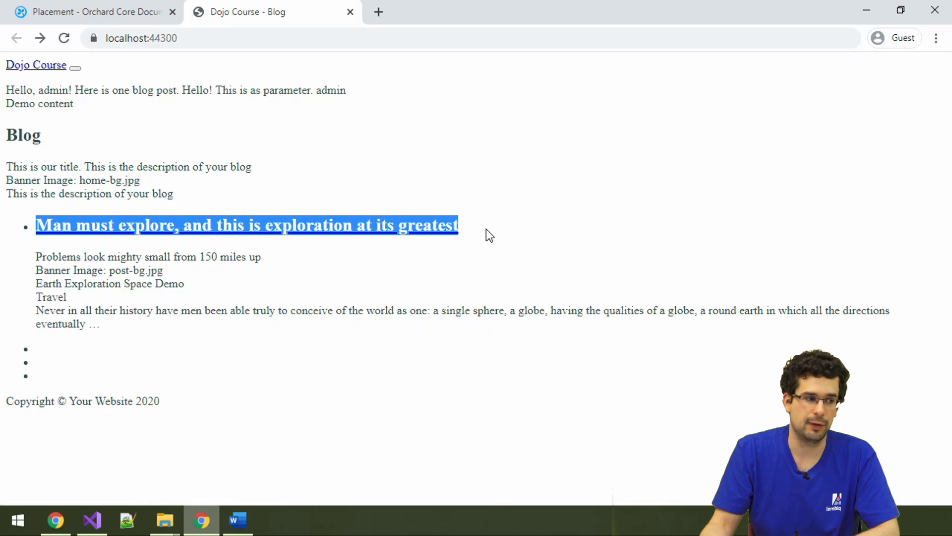
{"action": "left_click_drag", "start_coordinate": [41, 270], "coordinate": [211, 256]}
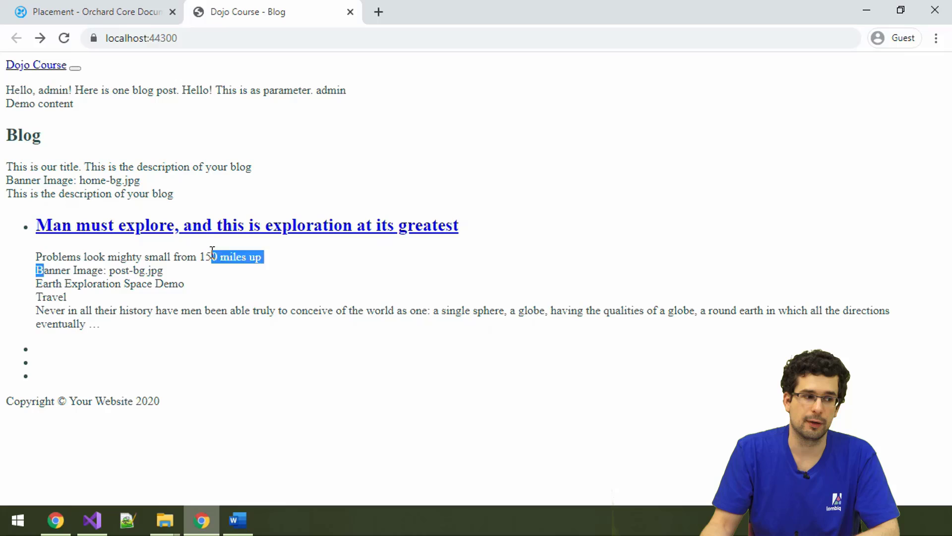
{"action": "triple_click", "coordinate": [211, 253]}
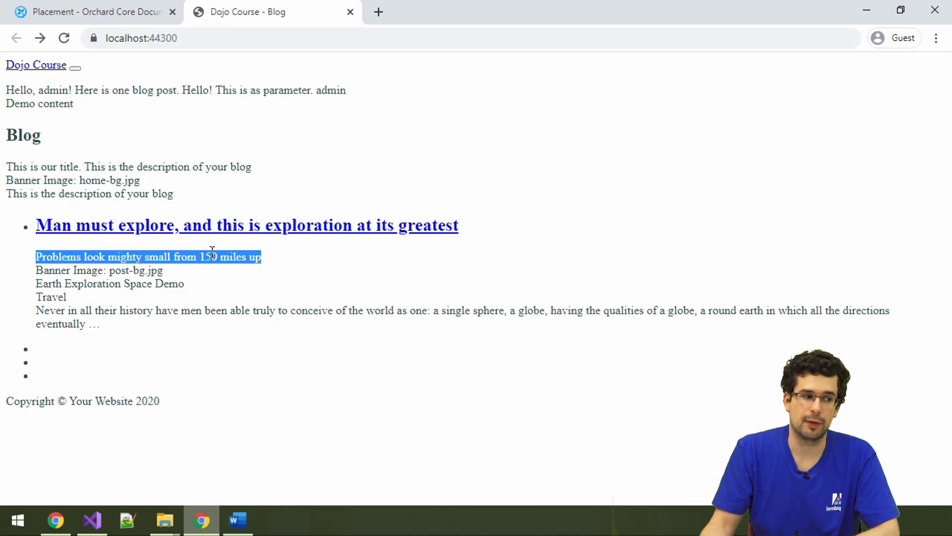
{"action": "triple_click", "coordinate": [105, 270]}
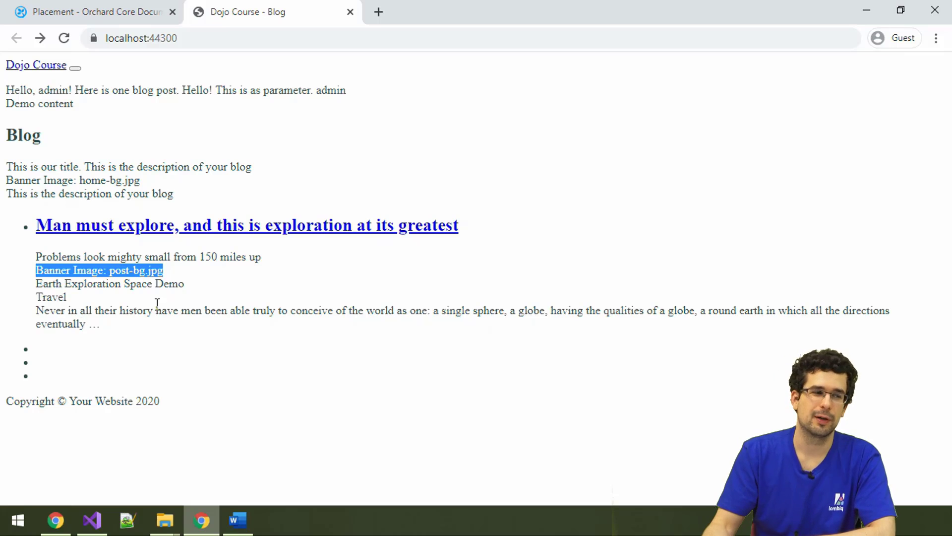
Read the docs note that placement.json belongs at the theme root, then switch to Visual Studio.
{"action": "left_click", "coordinate": [94, 12]}
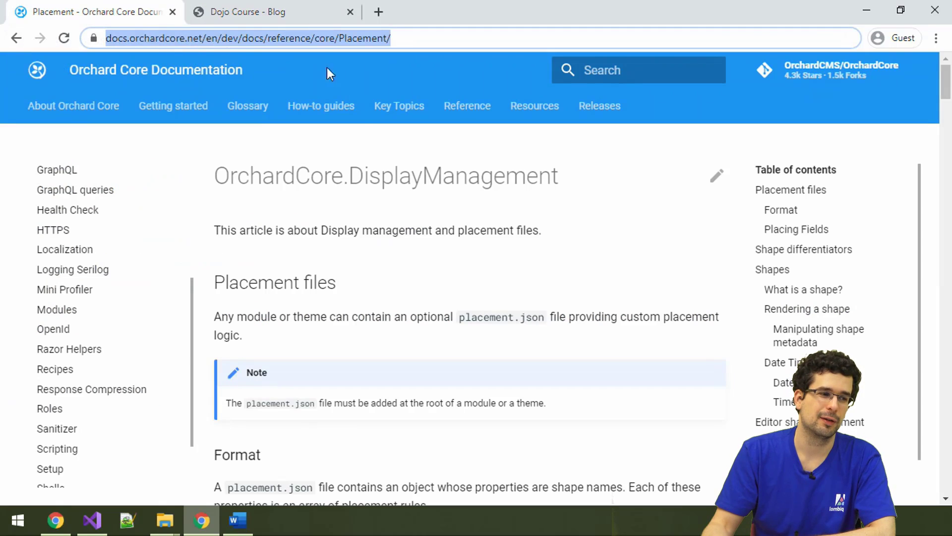
{"action": "left_click", "coordinate": [398, 194]}
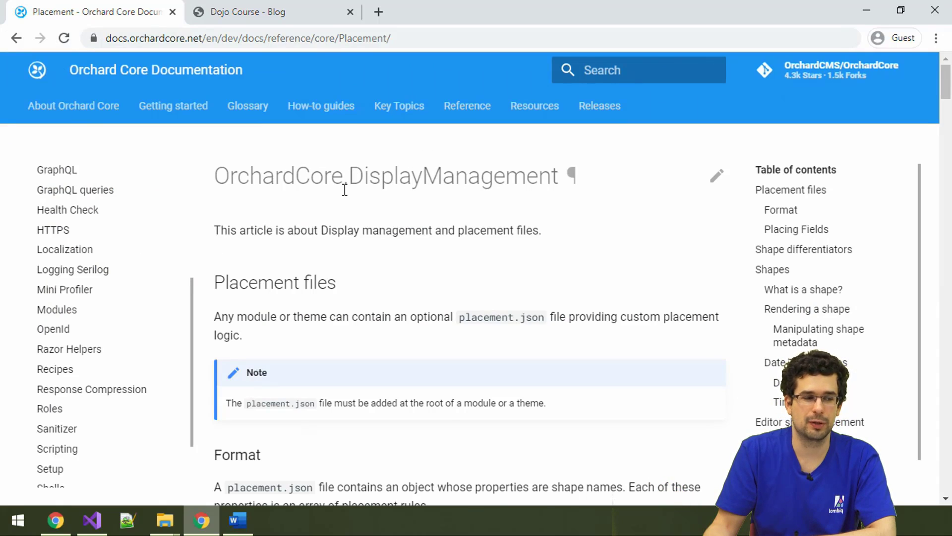
{"action": "scroll", "coordinate": [344, 233], "scroll_direction": "down", "scroll_amount": 2}
{"action": "left_click_drag", "start_coordinate": [244, 285], "coordinate": [318, 277]}
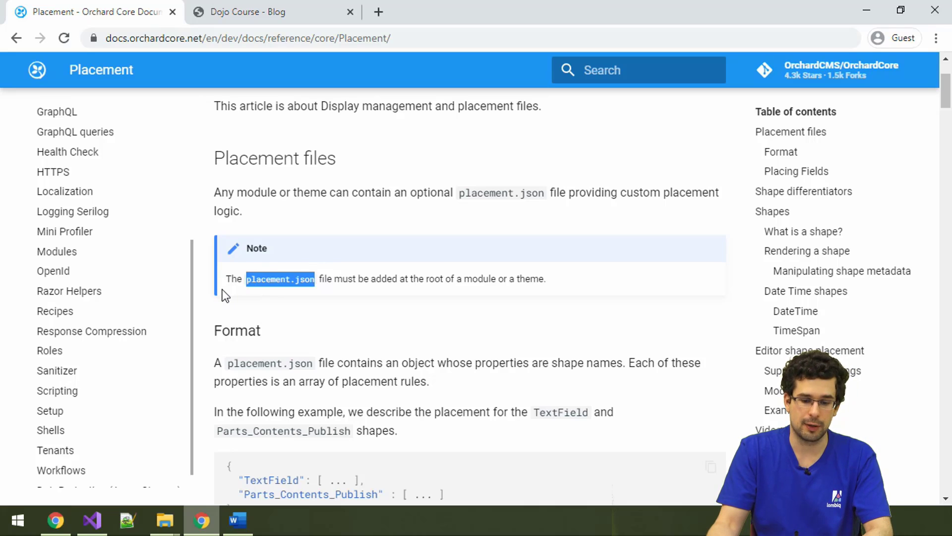
{"action": "key", "text": "alt+Tab"}
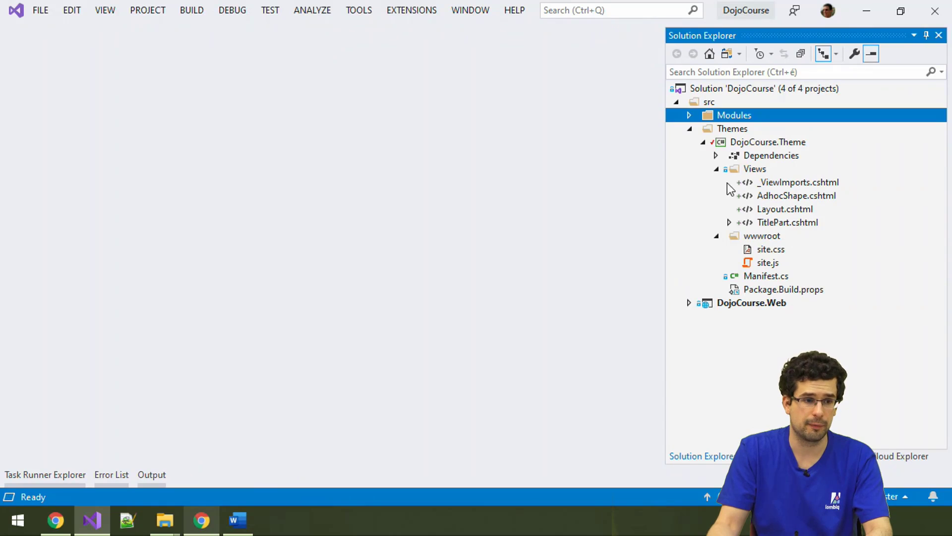
Add a new placement.json item to DojoCourse.Theme and clear its generated template code.
{"action": "right_click", "coordinate": [768, 141]}
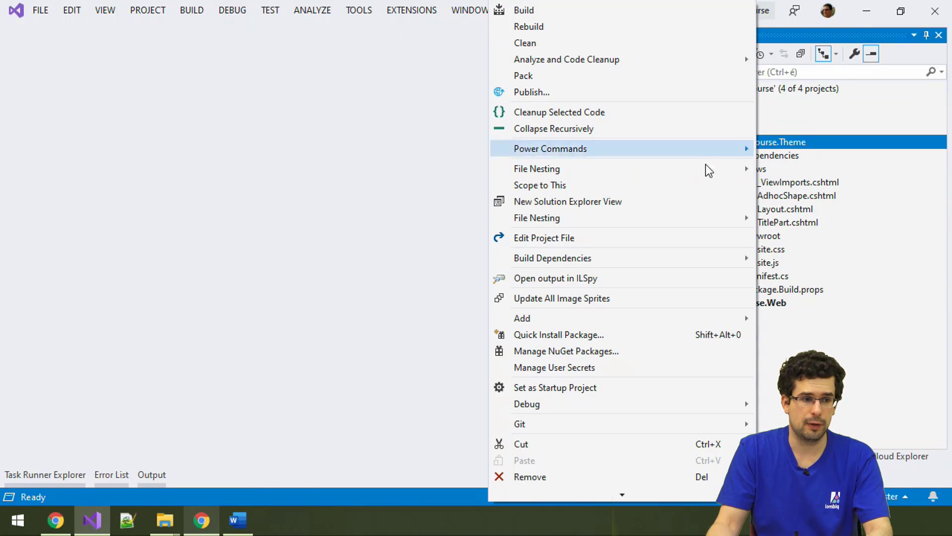
{"action": "mouse_move", "coordinate": [523, 318]}
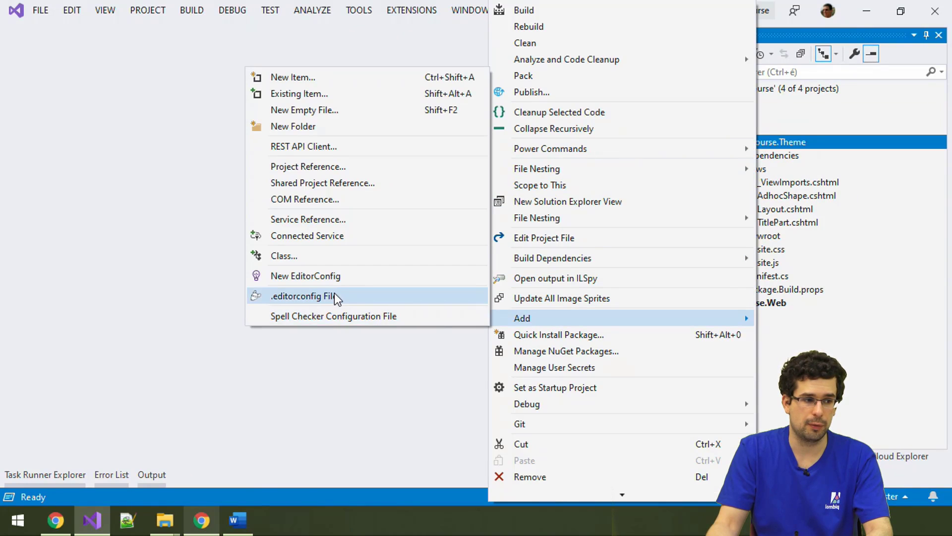
{"action": "left_click", "coordinate": [310, 258]}
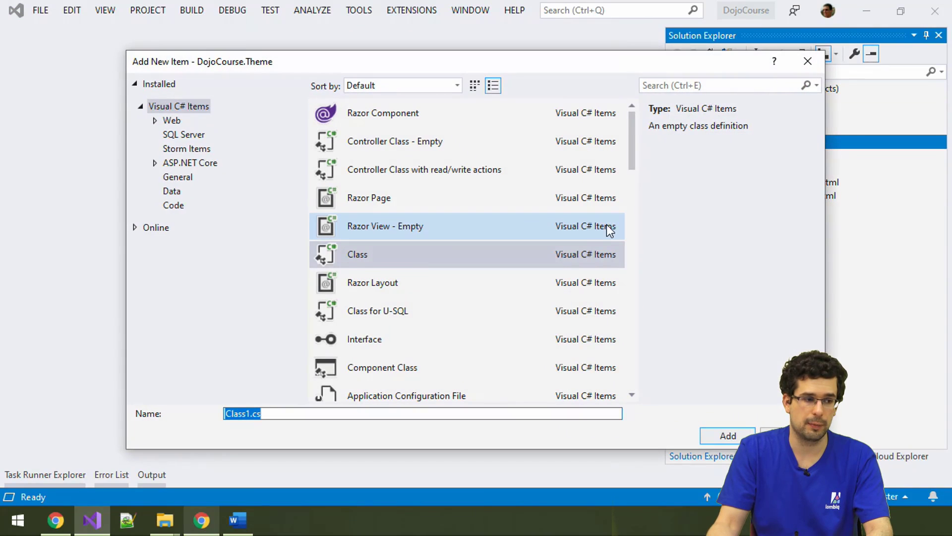
{"action": "type", "text": "placement.json"}
{"action": "key", "text": "Return"}
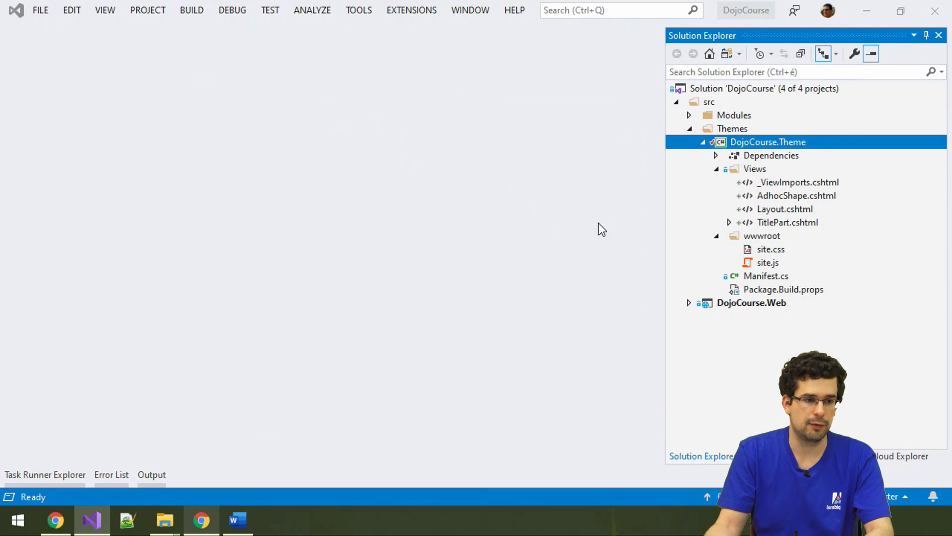
{"action": "left_click", "coordinate": [449, 182]}
{"action": "key", "text": "ctrl+a"}
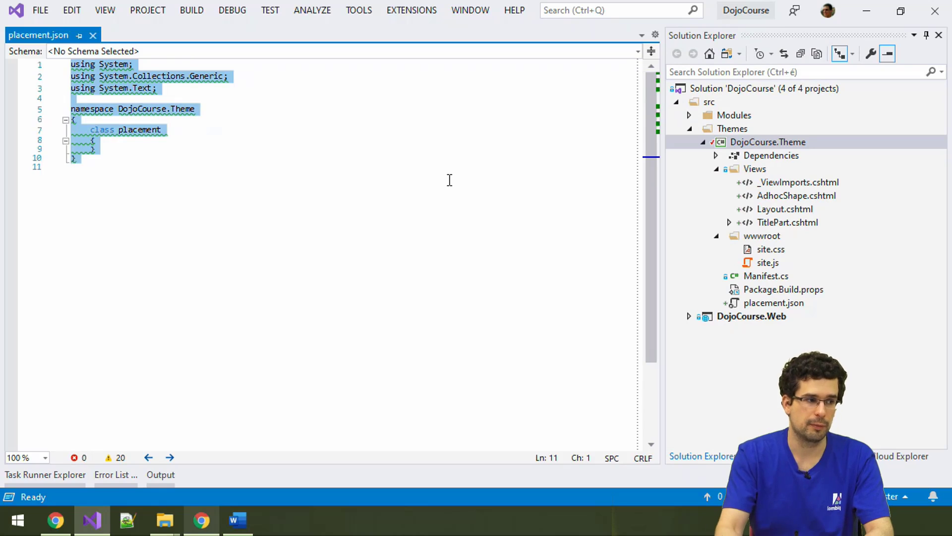
{"action": "key", "text": "Delete"}
{"action": "key", "text": "alt+Tab"}
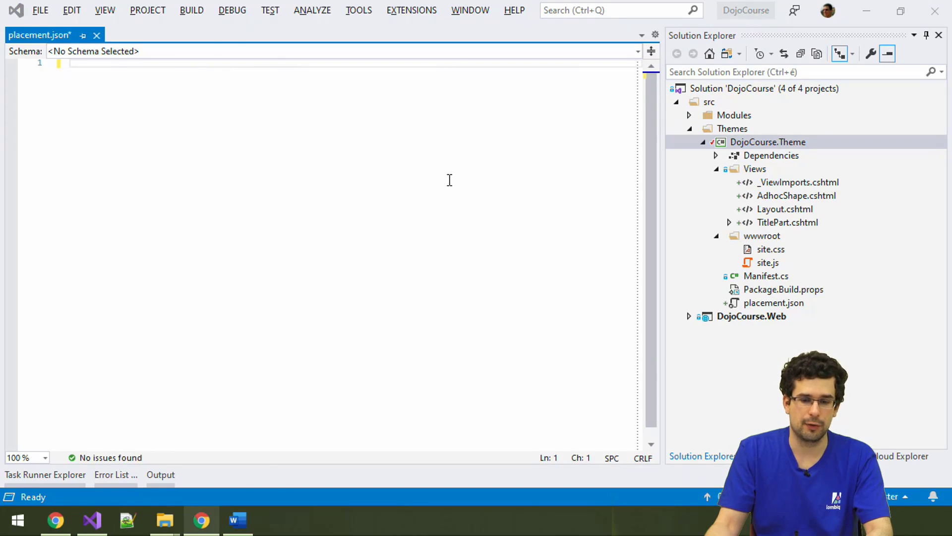
{"action": "scroll", "coordinate": [501, 170], "scroll_direction": "down", "scroll_amount": 3}
{"action": "scroll", "coordinate": [501, 170], "scroll_direction": "down", "scroll_amount": 3}
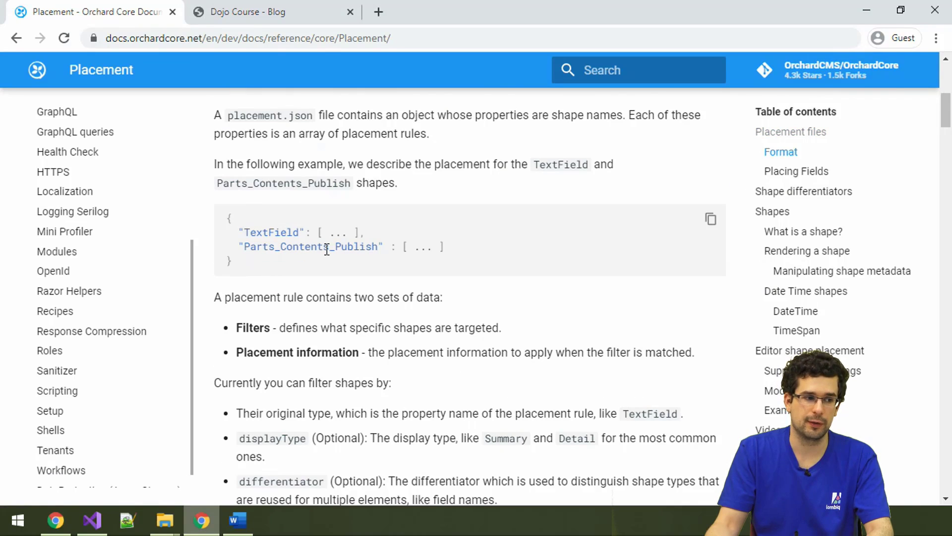
{"action": "scroll", "coordinate": [427, 190], "scroll_direction": "down", "scroll_amount": 2}
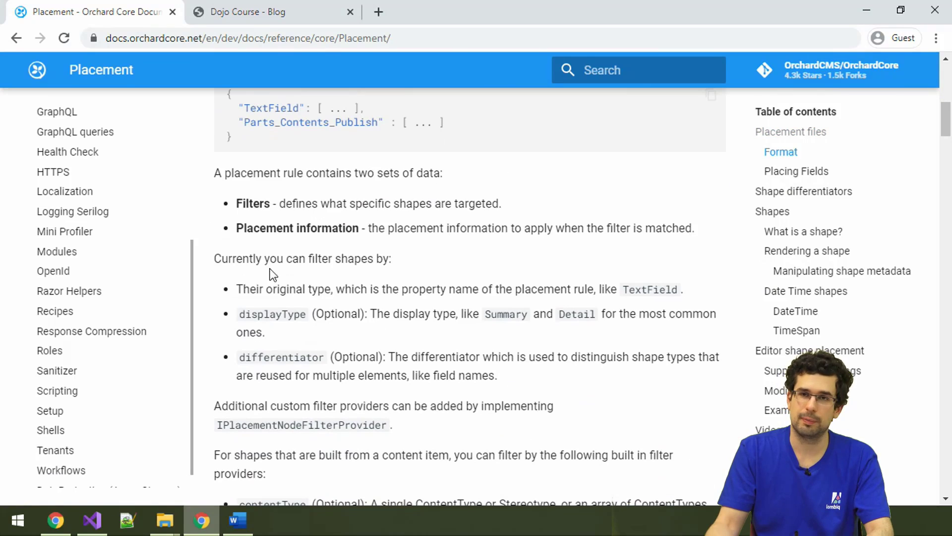
{"action": "scroll", "coordinate": [502, 211], "scroll_direction": "down", "scroll_amount": 5}
{"action": "scroll", "coordinate": [502, 211], "scroll_direction": "down", "scroll_amount": 4}
{"action": "scroll", "coordinate": [503, 211], "scroll_direction": "down", "scroll_amount": 2}
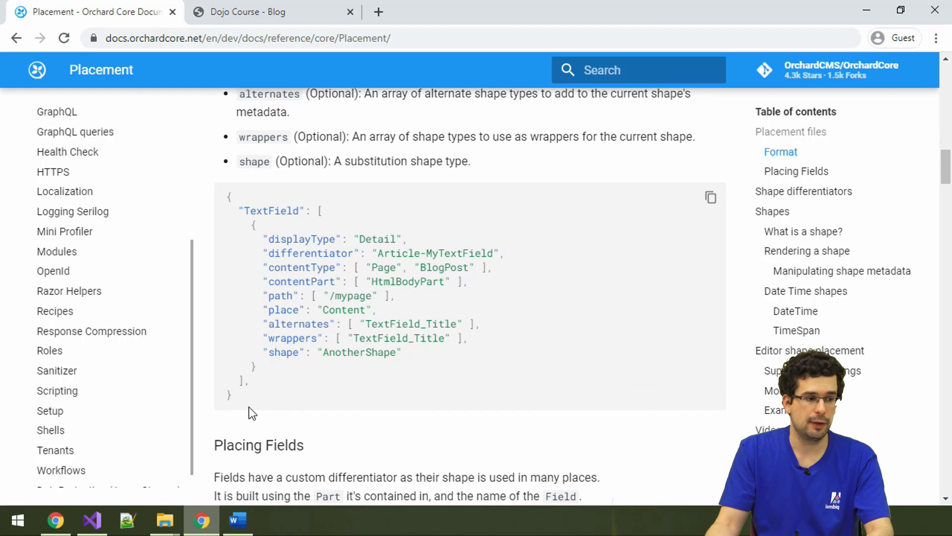
Highlight the sample's TextField shape name, its rule properties and the Content place value.
{"action": "left_click_drag", "start_coordinate": [239, 395], "coordinate": [238, 194]}
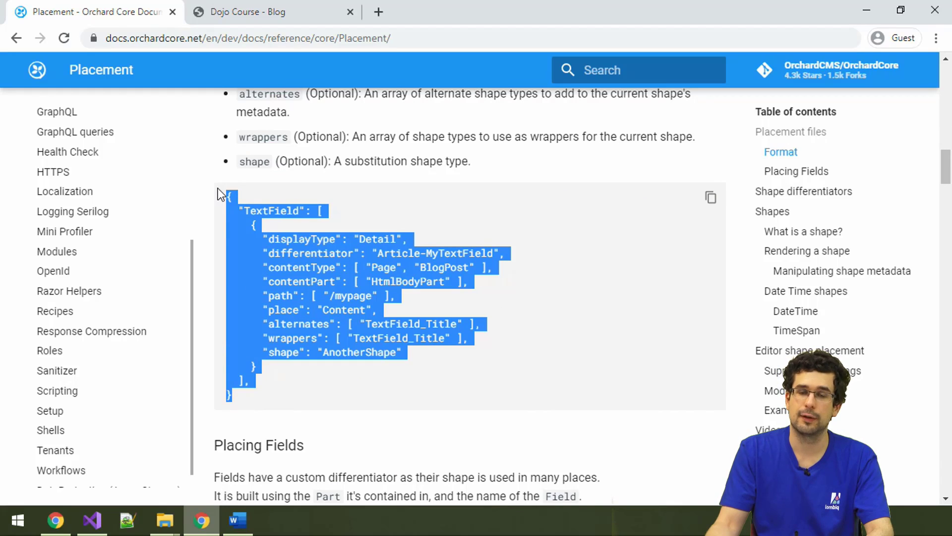
{"action": "left_click", "coordinate": [443, 236]}
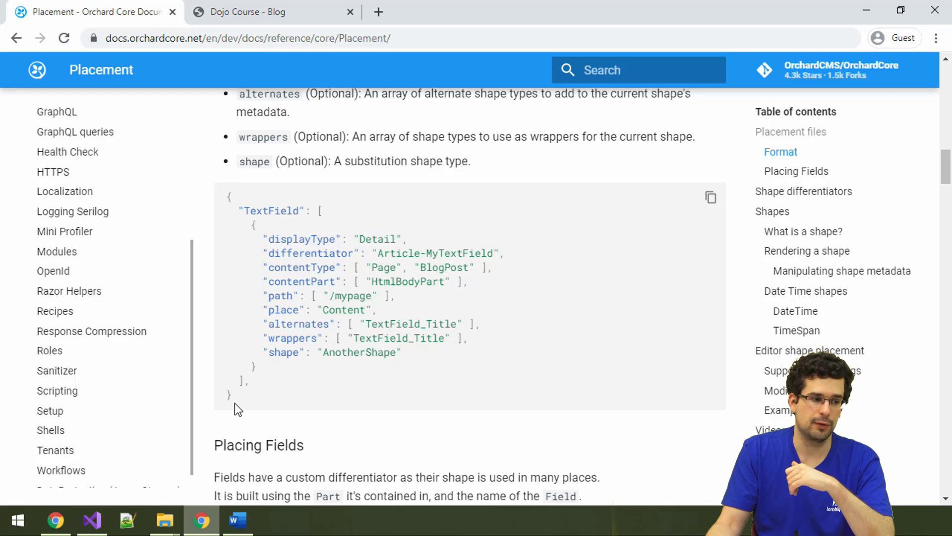
{"action": "double_click", "coordinate": [254, 211]}
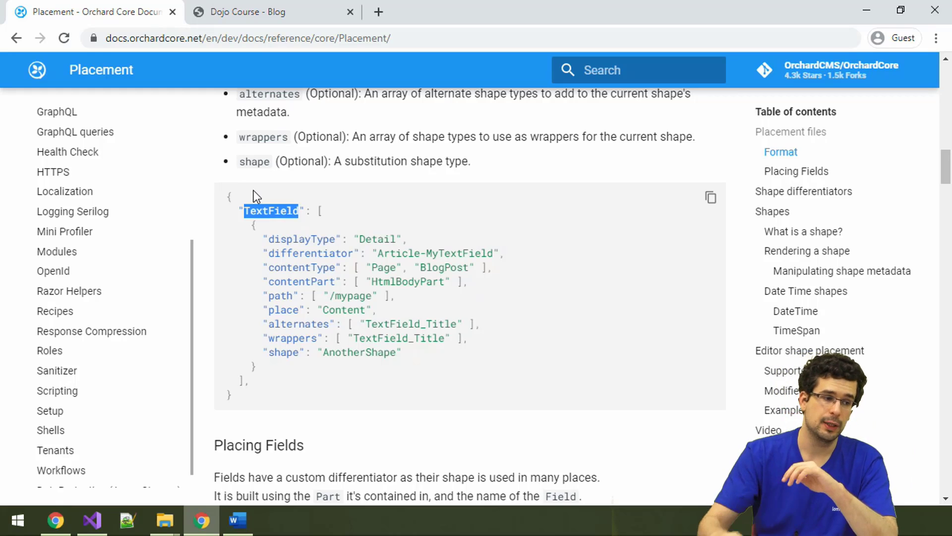
{"action": "left_click_drag", "start_coordinate": [277, 239], "coordinate": [333, 355]}
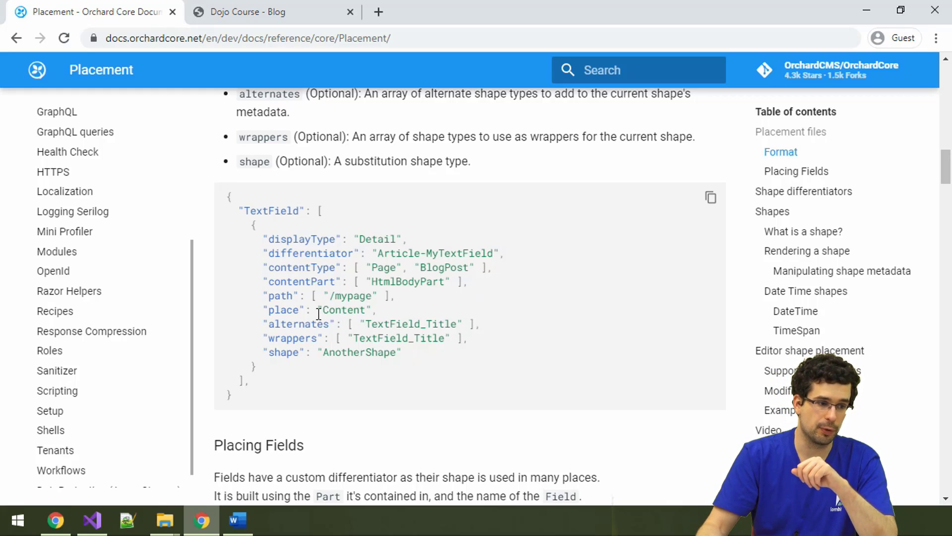
{"action": "left_click_drag", "start_coordinate": [318, 311], "coordinate": [356, 312]}
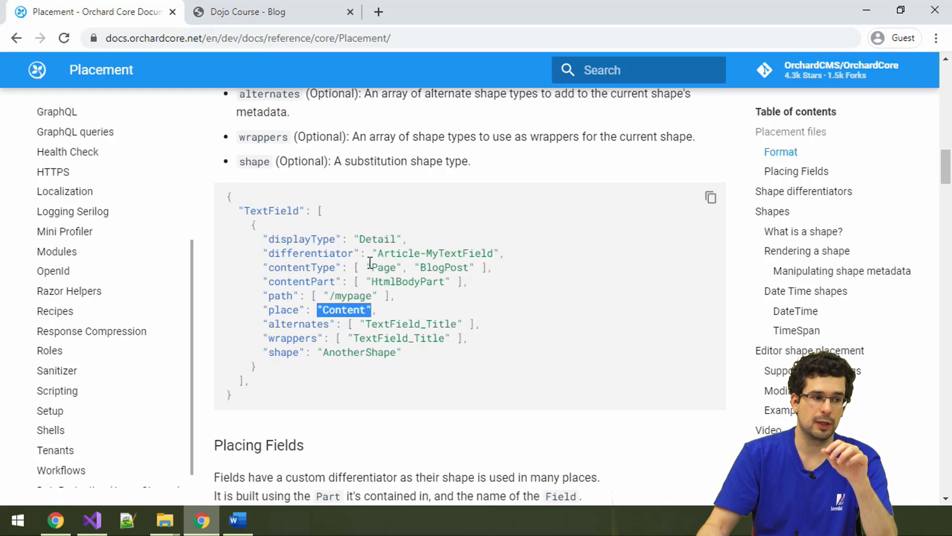
Go over the sample's content types, contentPart, displayType, differentiator, path, alternates, wrappers and shape.
{"action": "left_click_drag", "start_coordinate": [353, 267], "coordinate": [445, 266]}
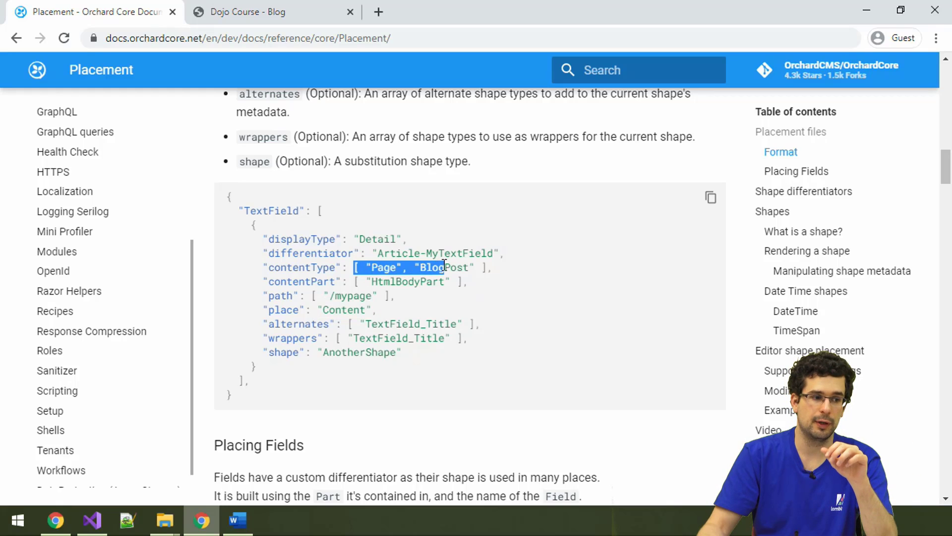
{"action": "triple_click", "coordinate": [370, 281]}
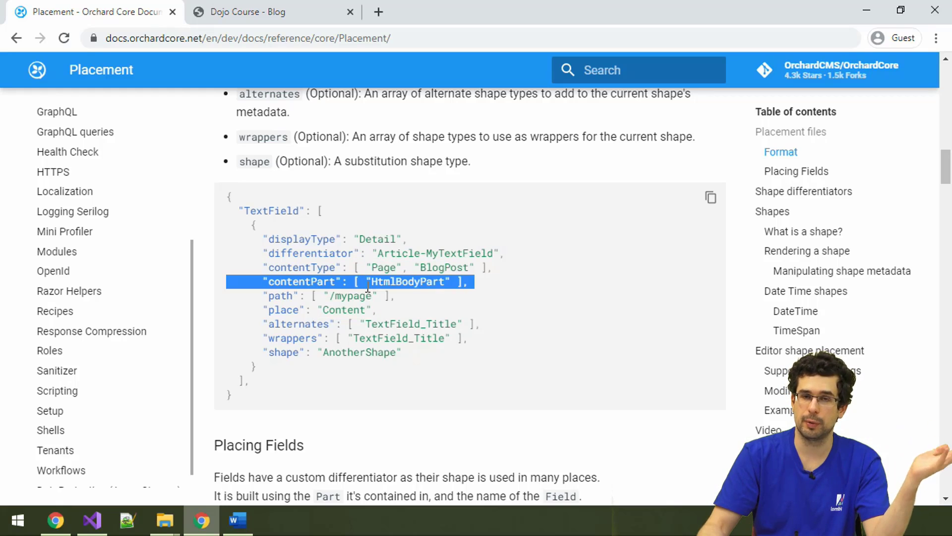
{"action": "double_click", "coordinate": [375, 239]}
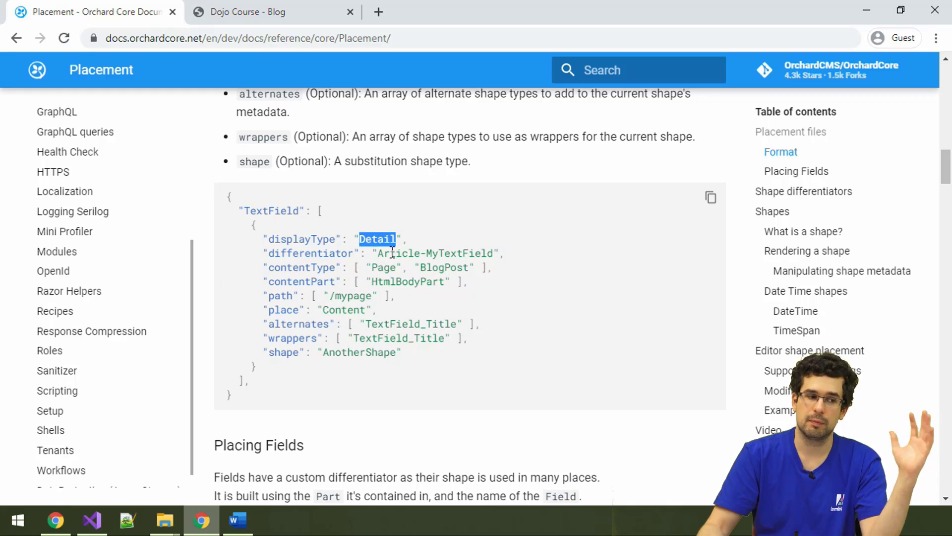
{"action": "left_click_drag", "start_coordinate": [390, 253], "coordinate": [469, 253]}
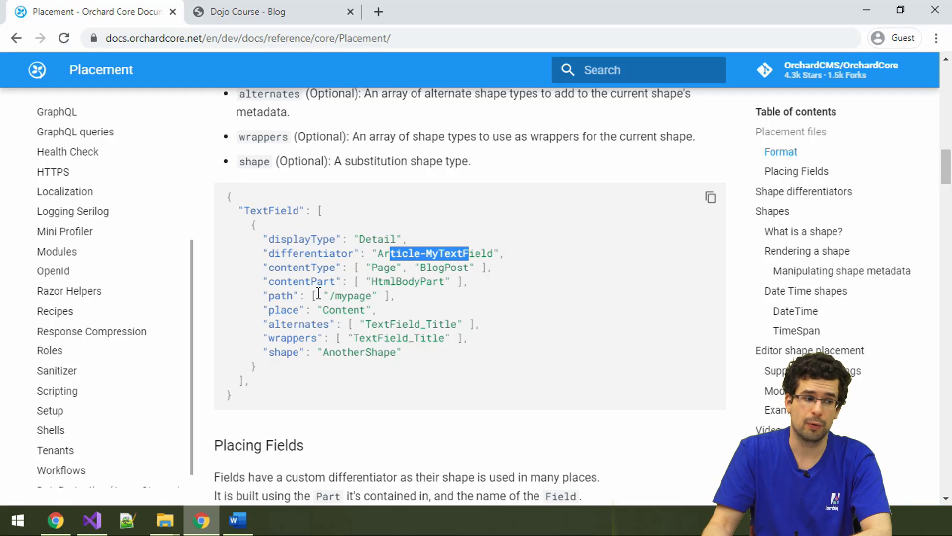
{"action": "left_click_drag", "start_coordinate": [318, 295], "coordinate": [374, 296]}
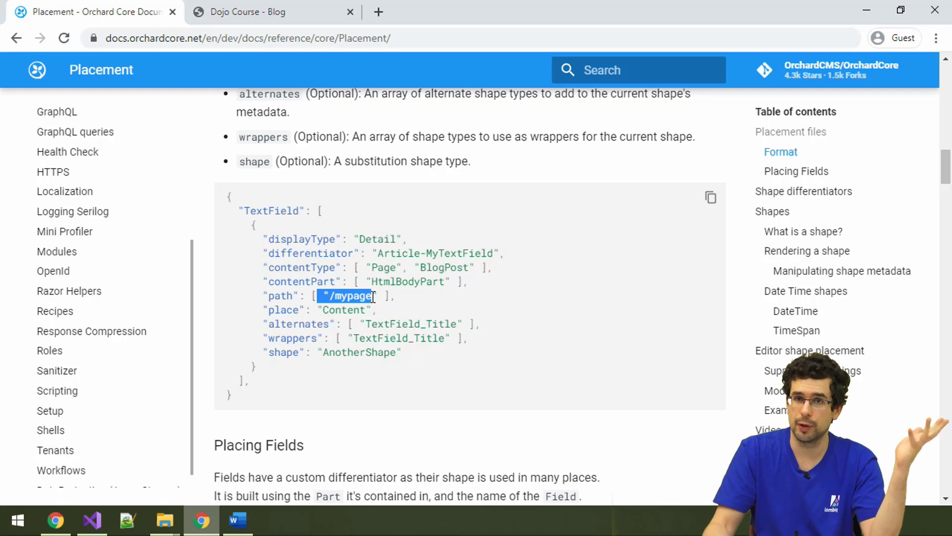
{"action": "left_click_drag", "start_coordinate": [333, 323], "coordinate": [469, 322]}
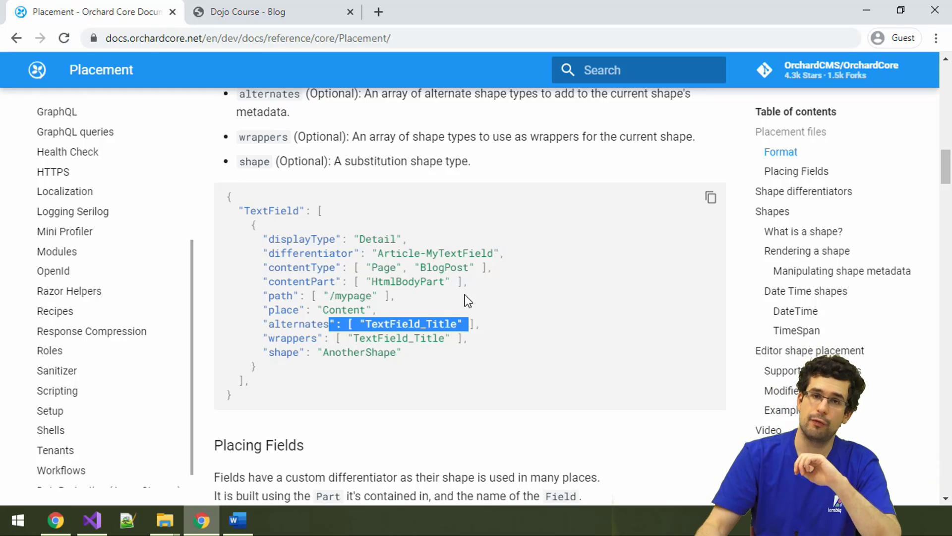
{"action": "double_click", "coordinate": [296, 340]}
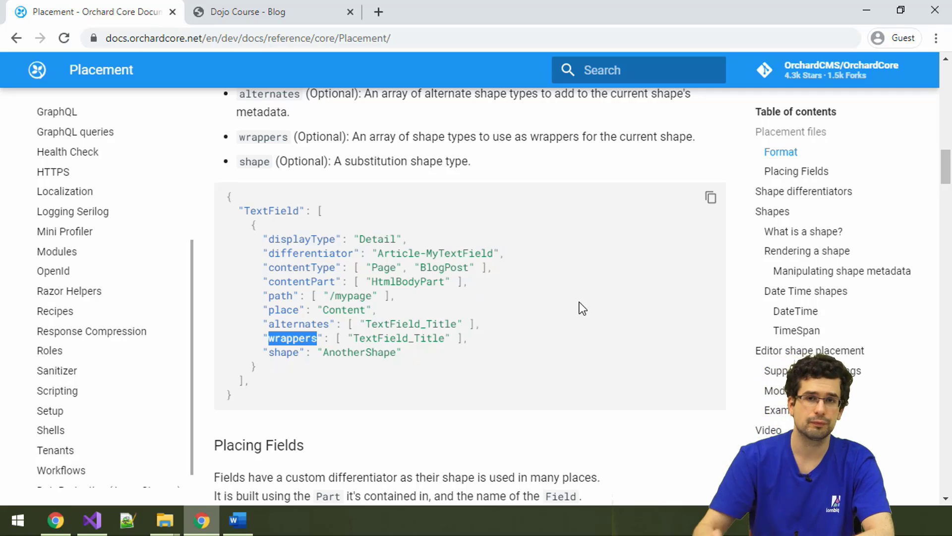
{"action": "double_click", "coordinate": [287, 353]}
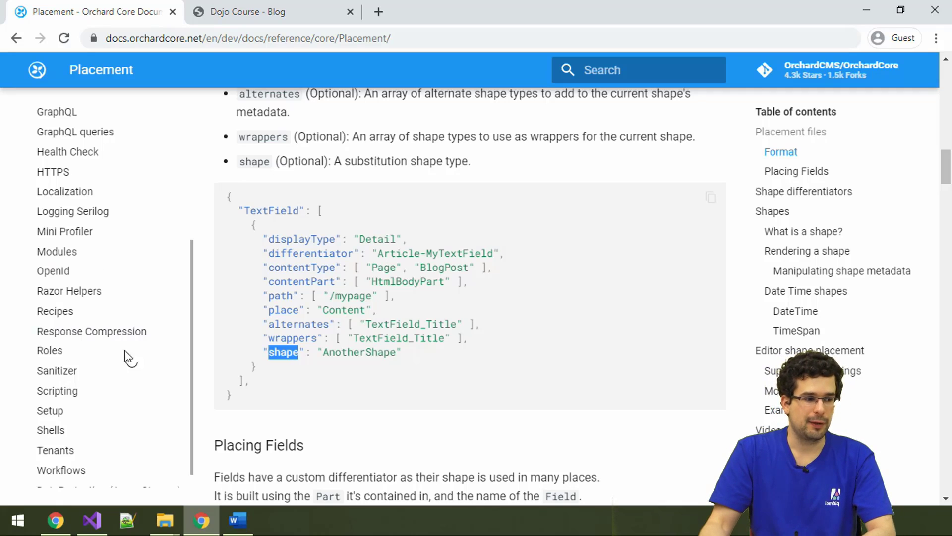
Copy the whole sample placement JSON into the empty placement.json.
{"action": "left_click_drag", "start_coordinate": [253, 402], "coordinate": [220, 190]}
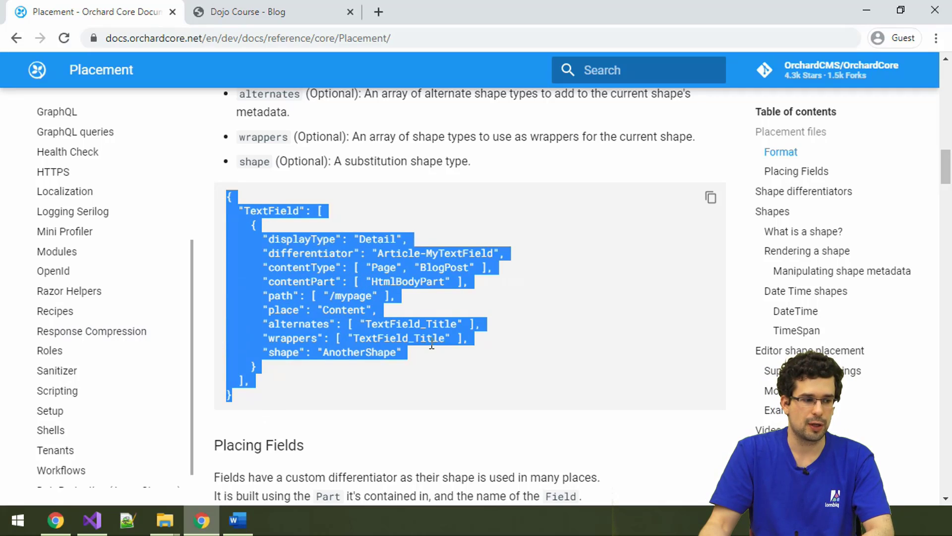
{"action": "key", "text": "ctrl+c"}
{"action": "key", "text": "alt+Tab"}
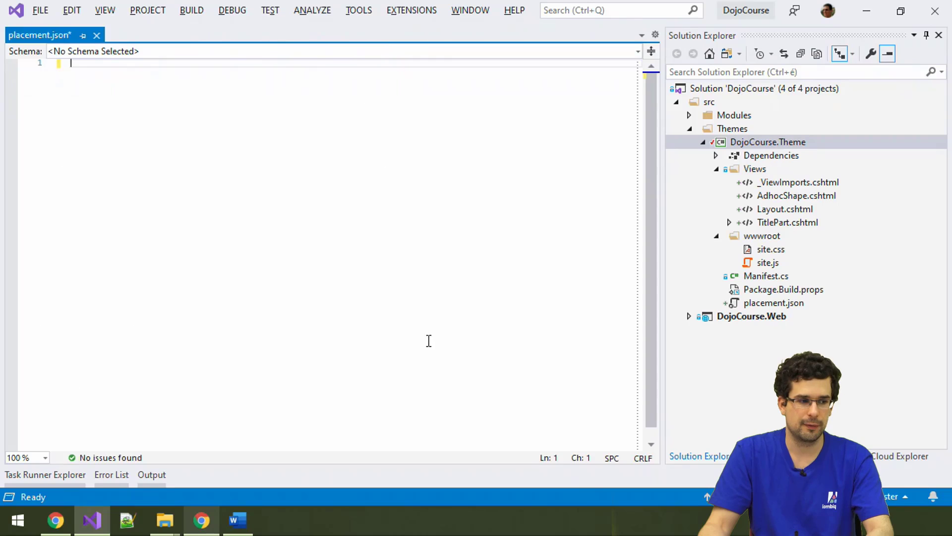
{"action": "key", "text": "ctrl+v"}
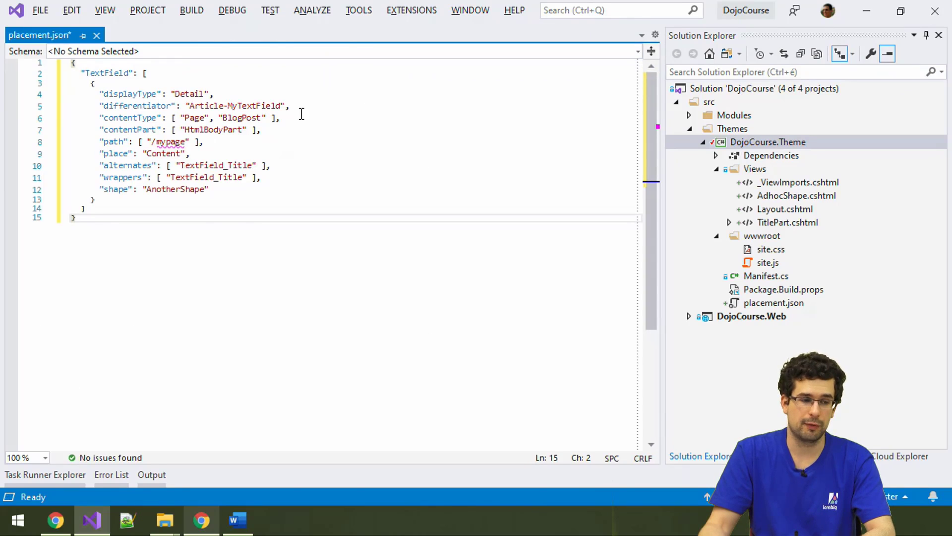
Dock Visual Studio on the right and the Dojo Course blog page on the left.
{"action": "key", "text": "super+Right"}
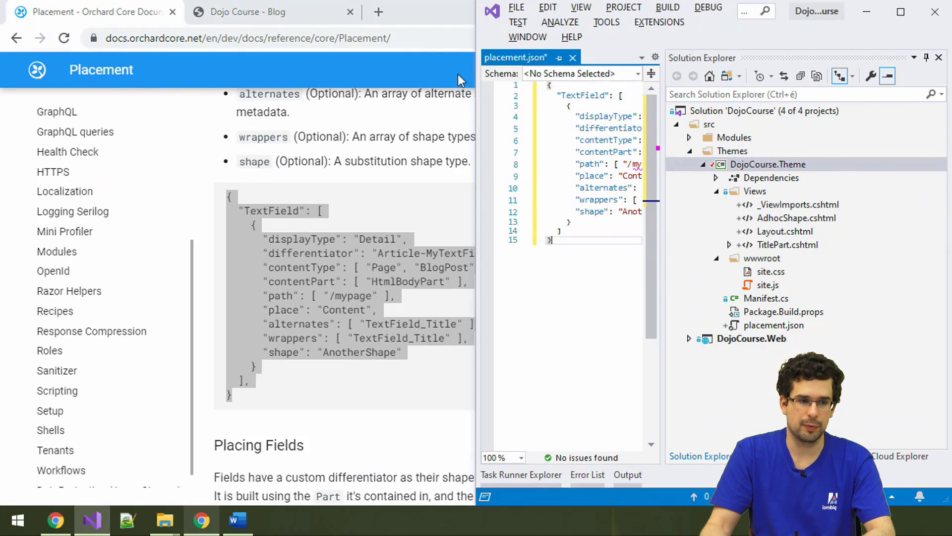
{"action": "left_click", "coordinate": [927, 60]}
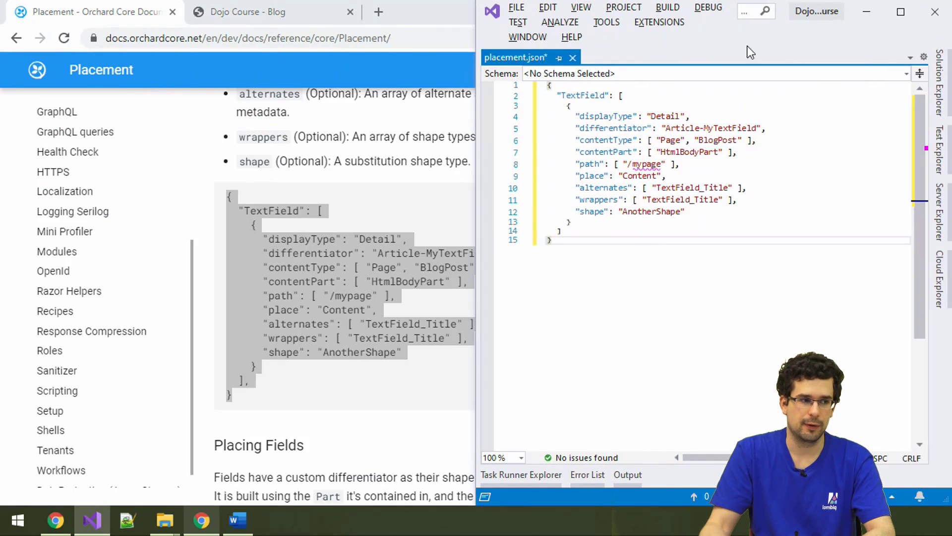
{"action": "left_click", "coordinate": [247, 13]}
{"action": "key", "text": "super+Left"}
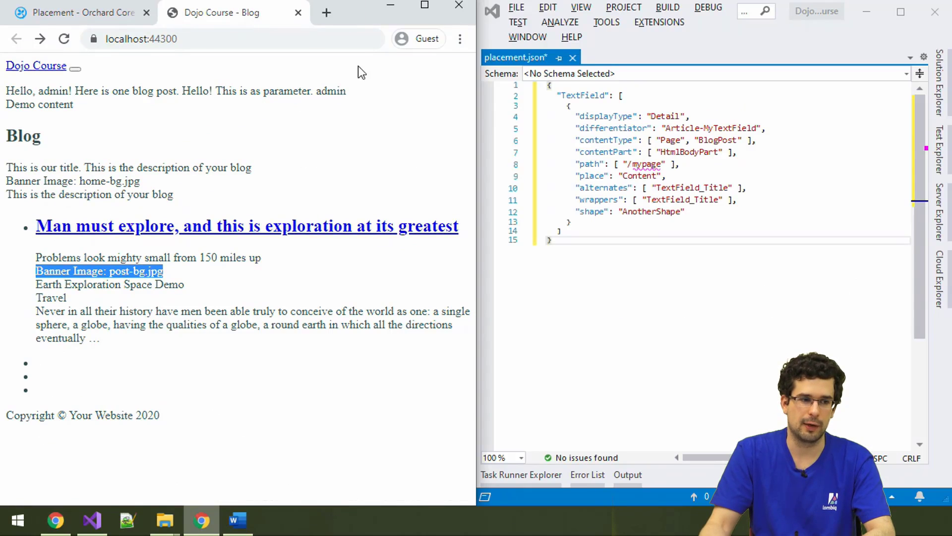
{"action": "left_click", "coordinate": [381, 269]}
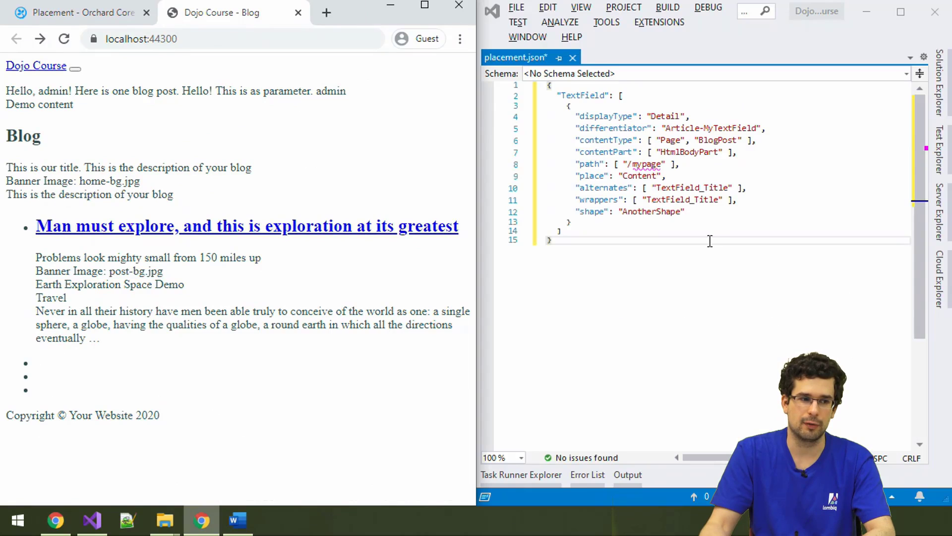
Rename the rule's shape from TextField to TitlePart and mark displayType through path for removal.
{"action": "double_click", "coordinate": [588, 95]}
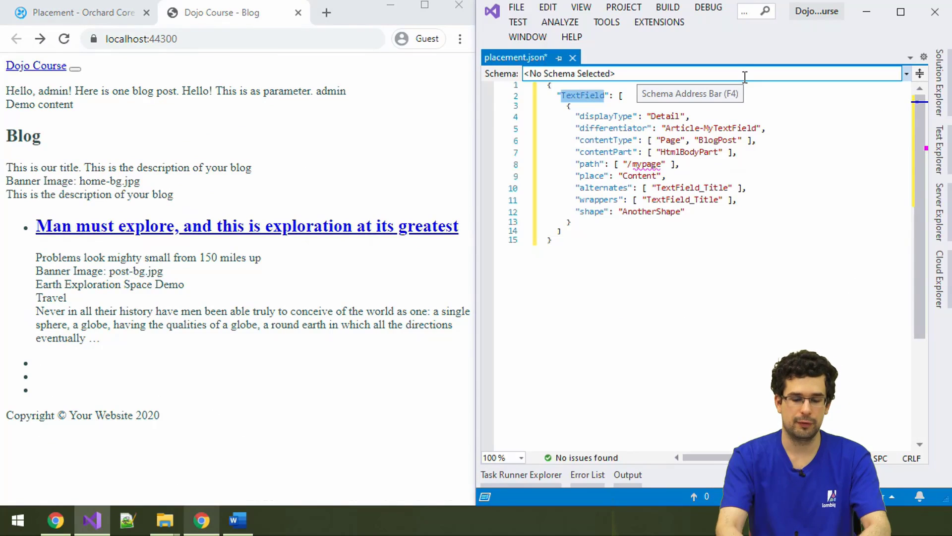
{"action": "type", "text": "Tti"}
{"action": "key", "text": "BackSpace"}
{"action": "key", "text": "BackSpace"}
{"action": "key", "text": "BackSpace"}
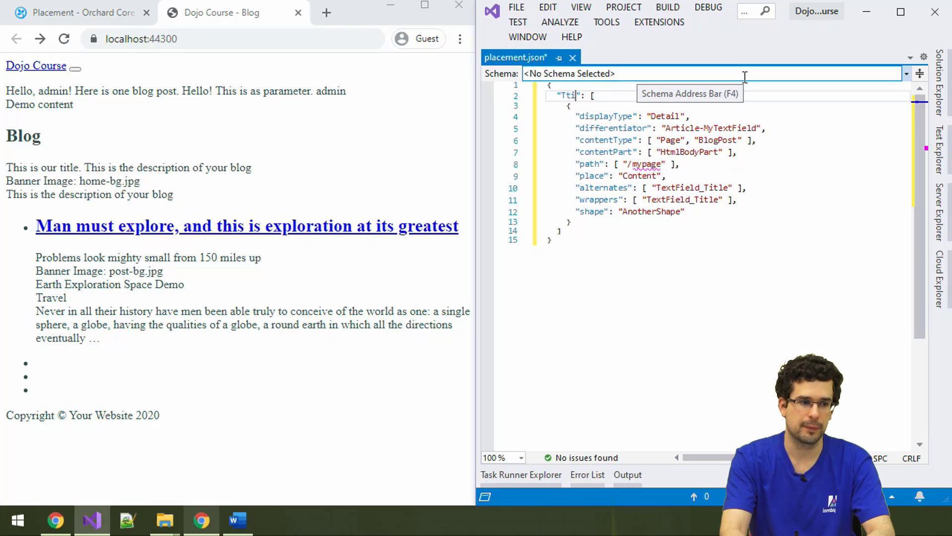
{"action": "type", "text": "art"}
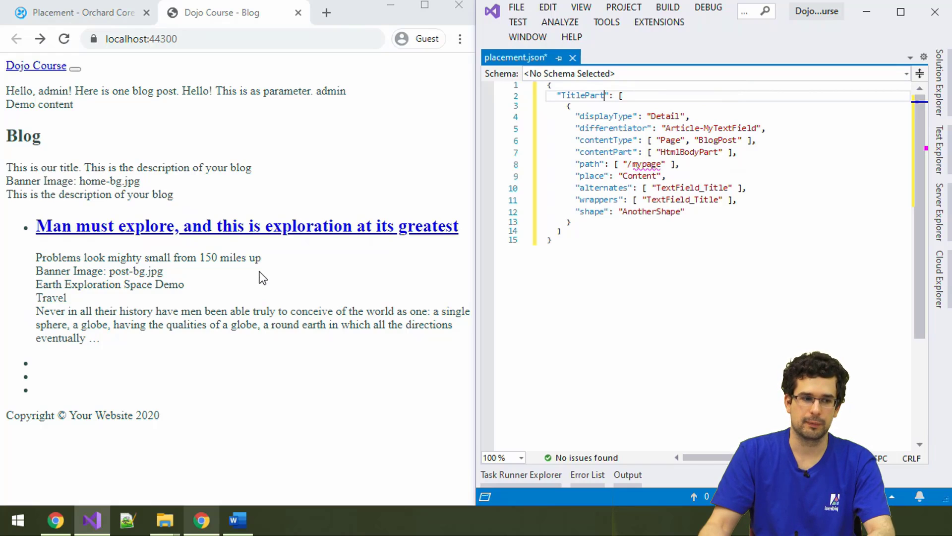
{"action": "left_click_drag", "start_coordinate": [743, 188], "coordinate": [743, 188]}
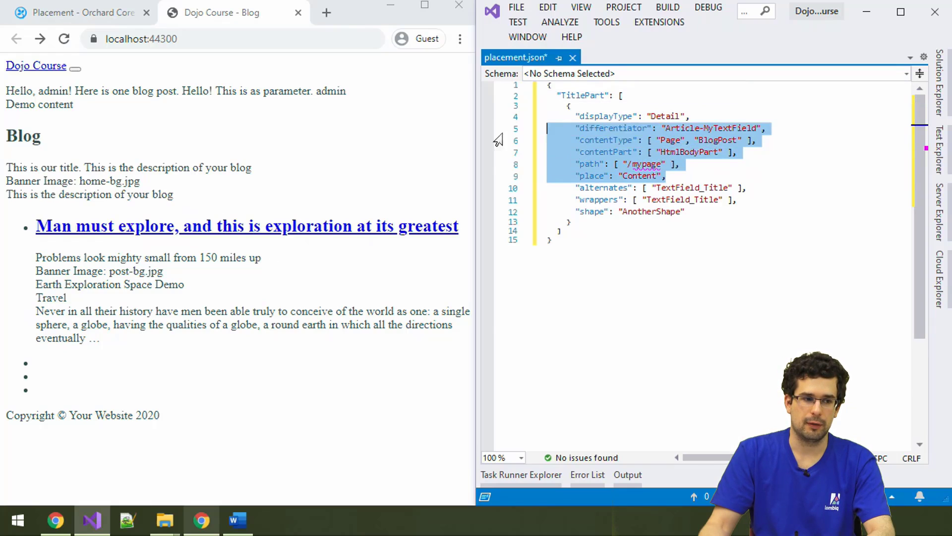
{"action": "left_click_drag", "start_coordinate": [683, 164], "coordinate": [577, 115]}
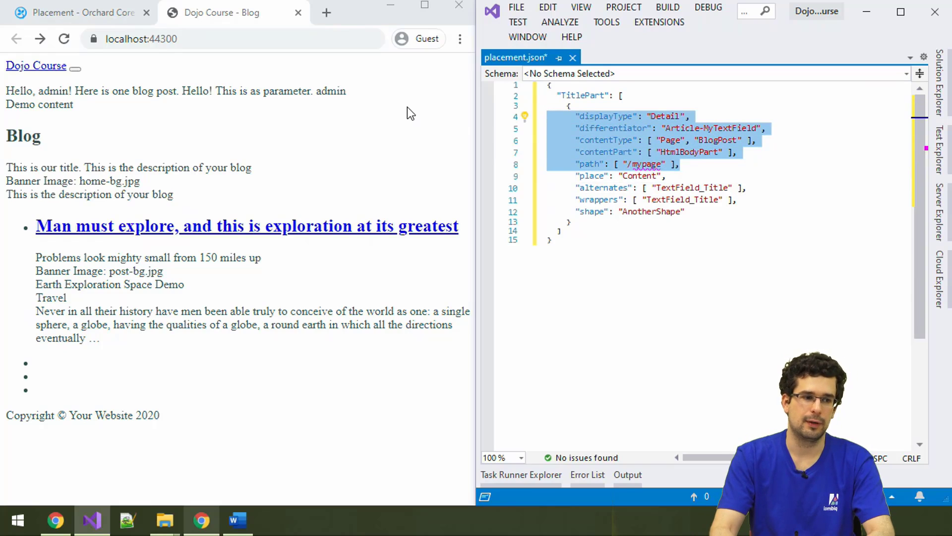
Trim the TitlePart rule to only place, set to Header:5, and save placement.json.
{"action": "key", "text": "Delete"}
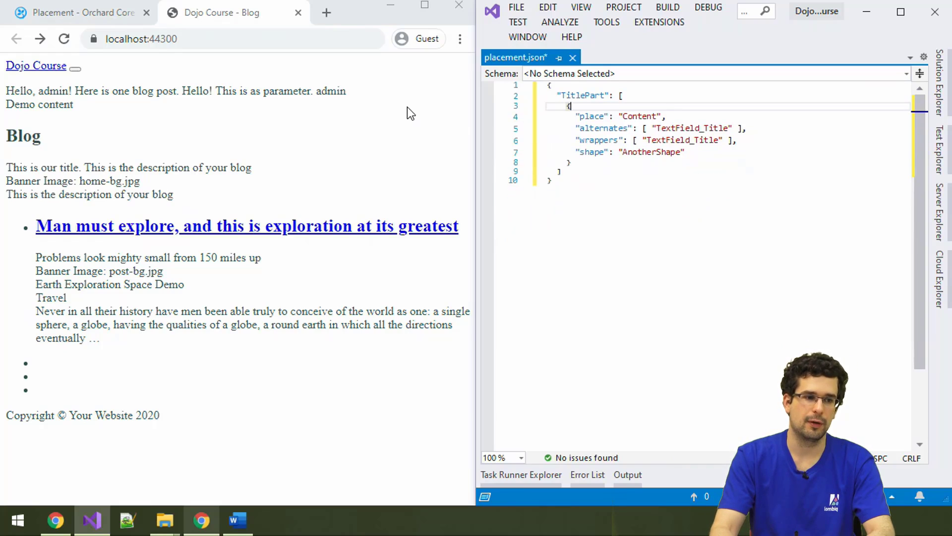
{"action": "key", "text": "shift+Delete"}
{"action": "key", "text": "shift+Delete"}
{"action": "key", "text": "shift+Delete"}
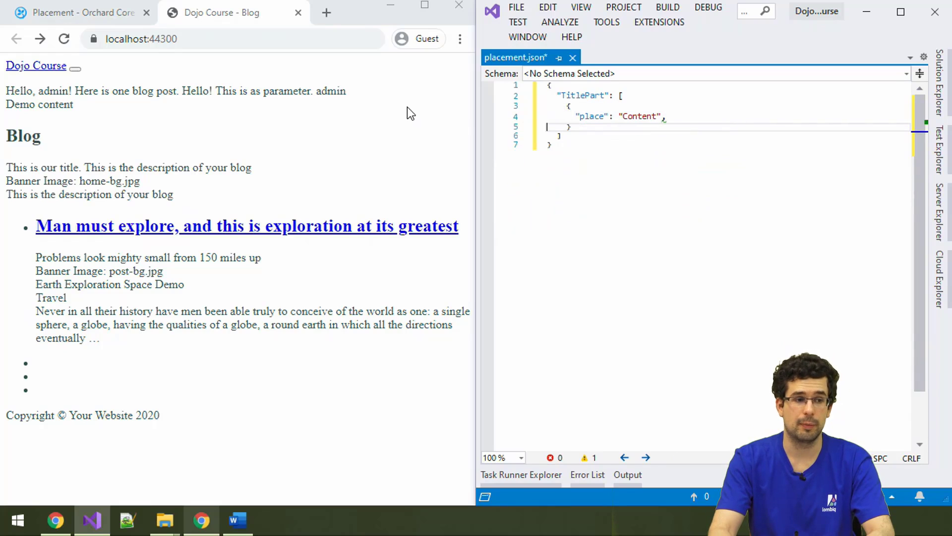
{"action": "key", "text": "BackSpace"}
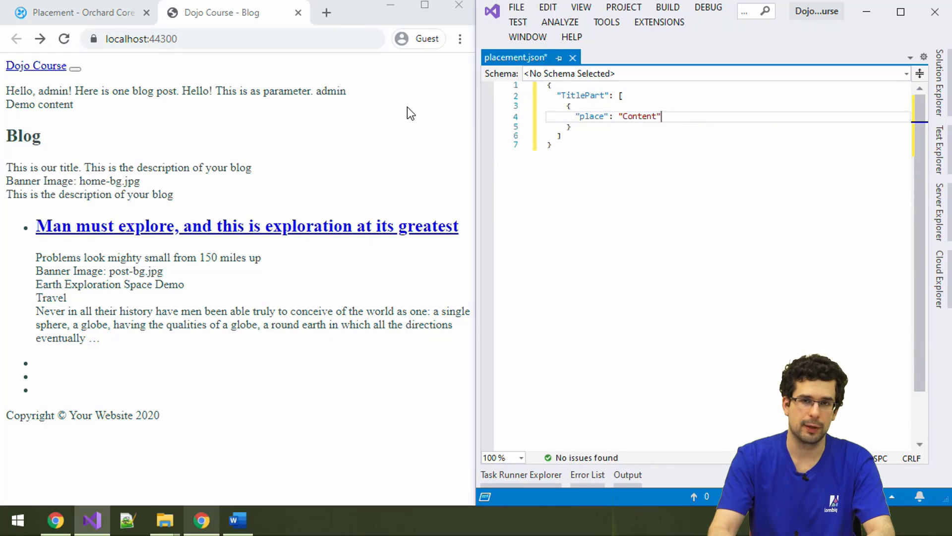
{"action": "key", "text": "Return"}
{"action": "key", "text": "BackSpace"}
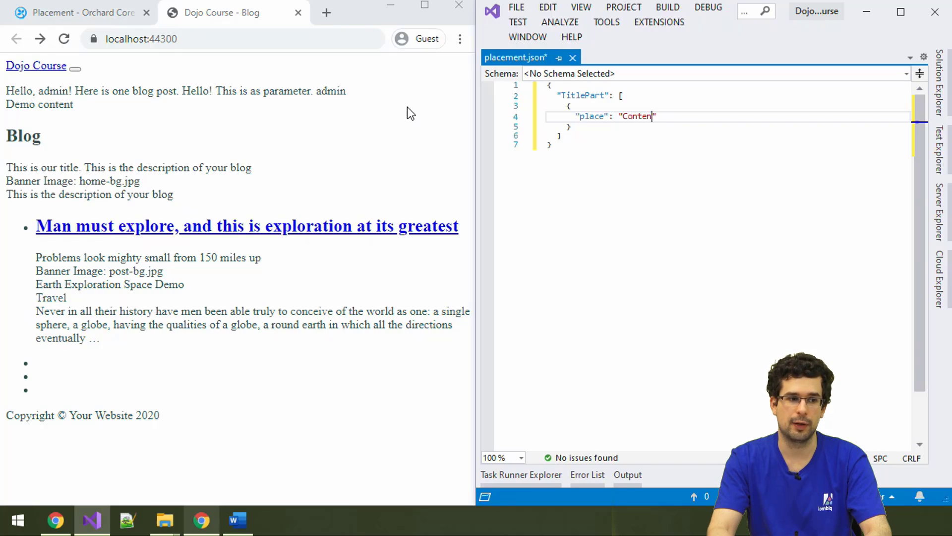
{"action": "type", "text": "Header:"}
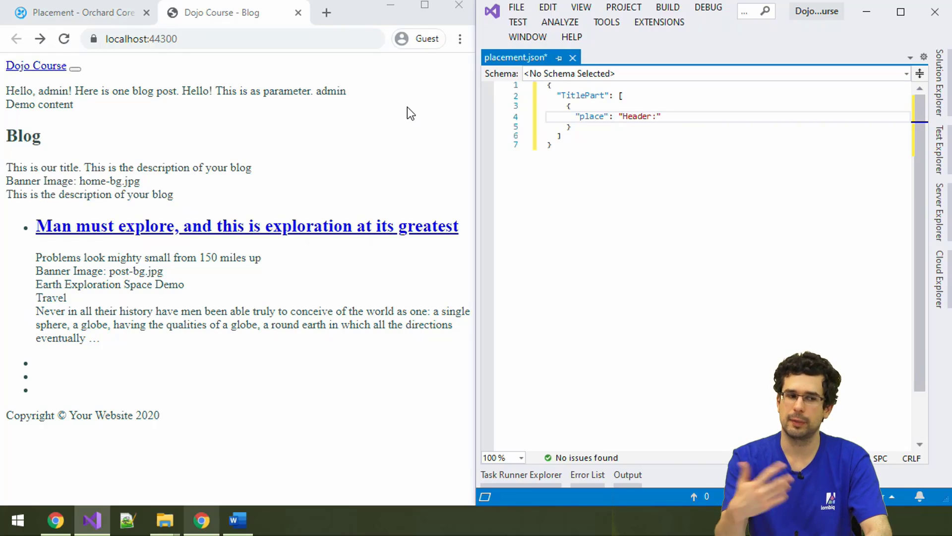
{"action": "type", "text": "5"}
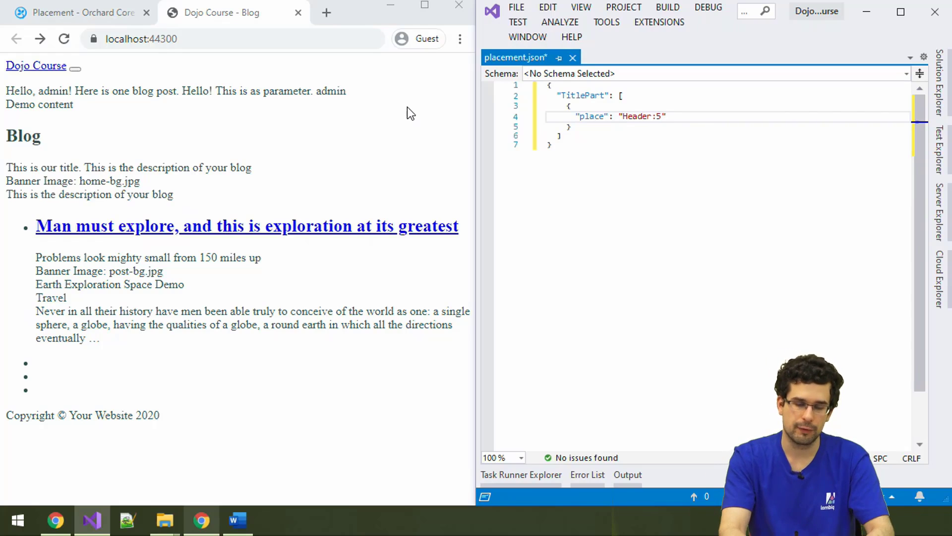
{"action": "key", "text": "ctrl+s"}
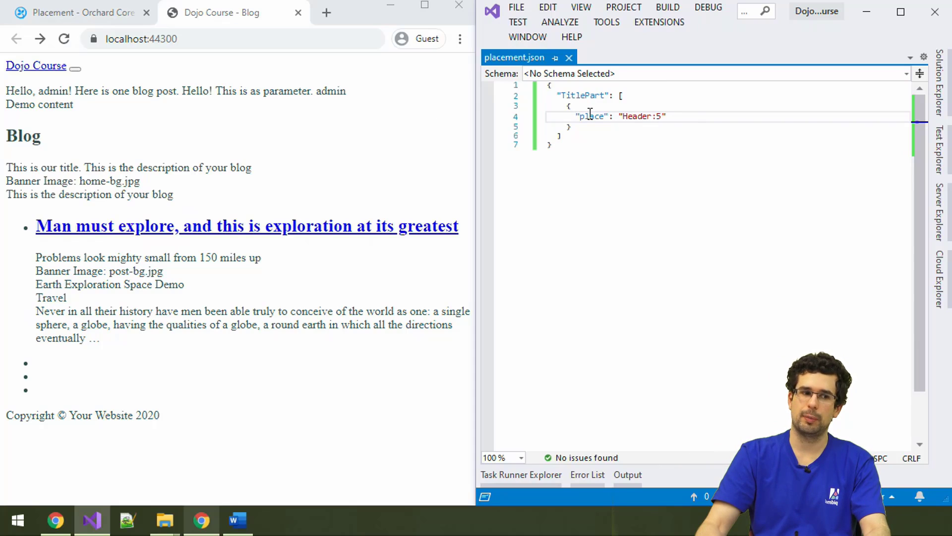
{"action": "double_click", "coordinate": [634, 116]}
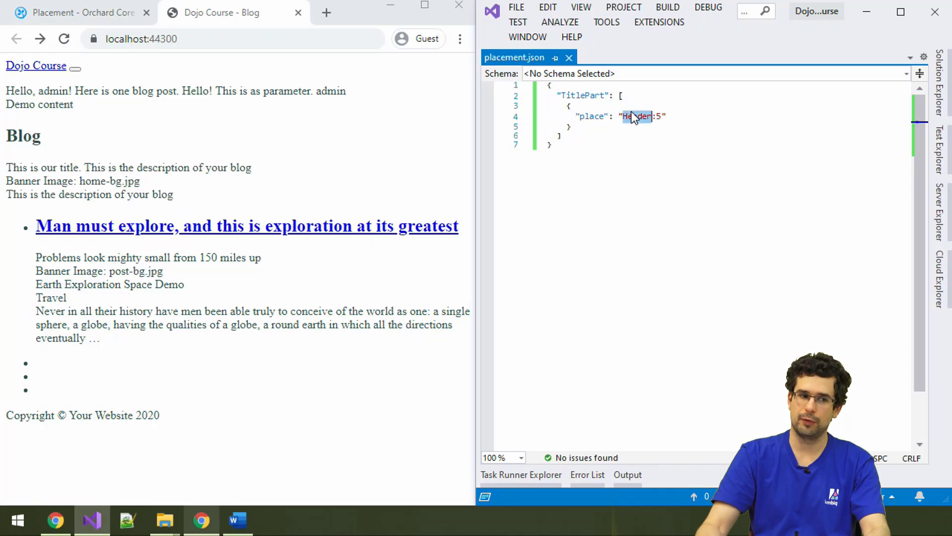
{"action": "left_click", "coordinate": [669, 114]}
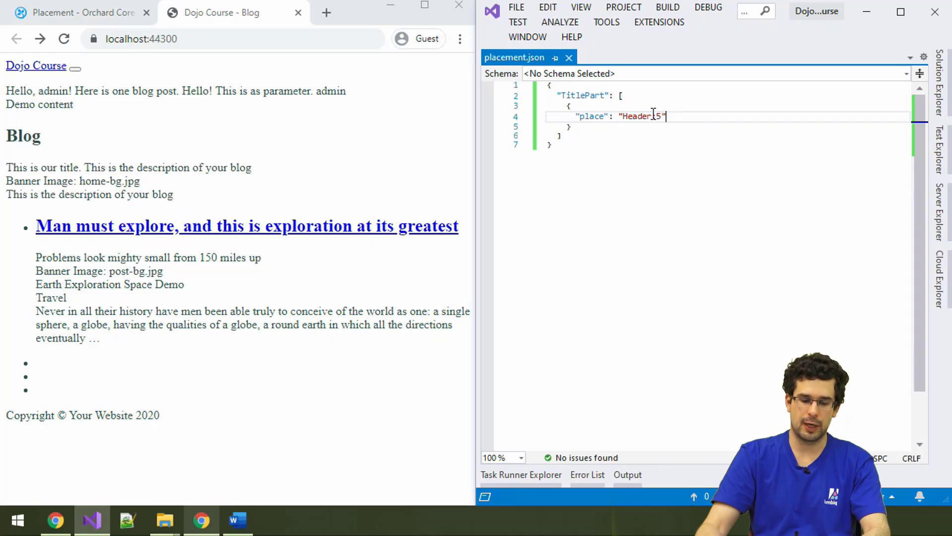
{"action": "left_click", "coordinate": [65, 39]}
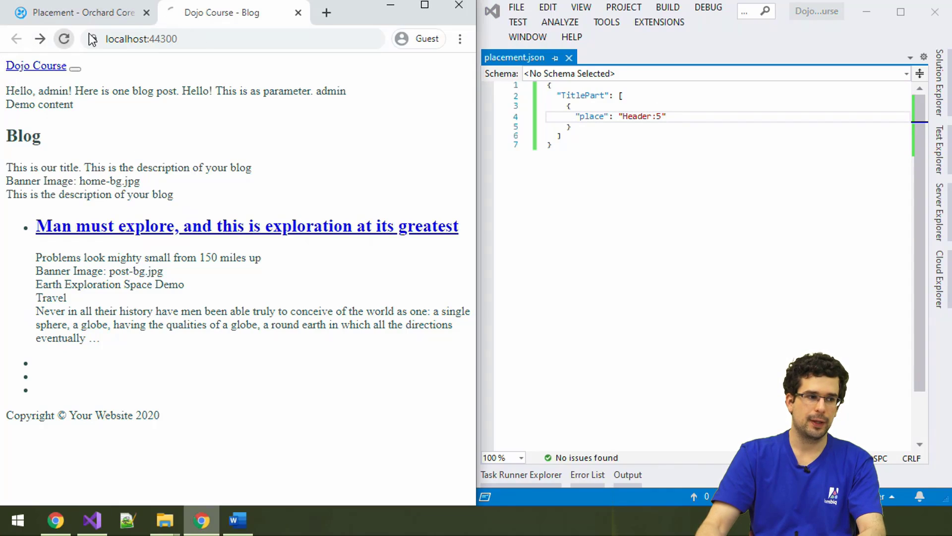
{"action": "left_click", "coordinate": [654, 115]}
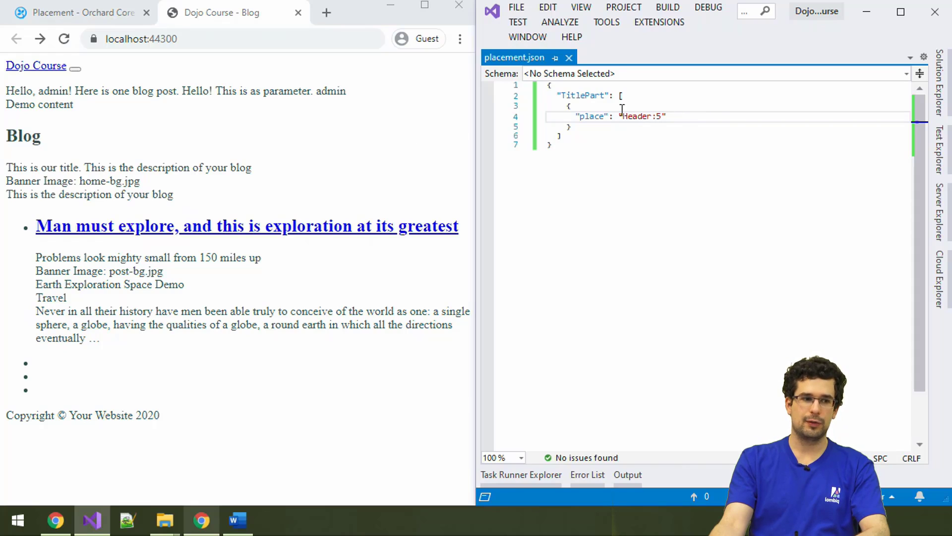
Correct TitlePart's place value to Content:5 and save placement.json.
{"action": "double_click", "coordinate": [638, 115]}
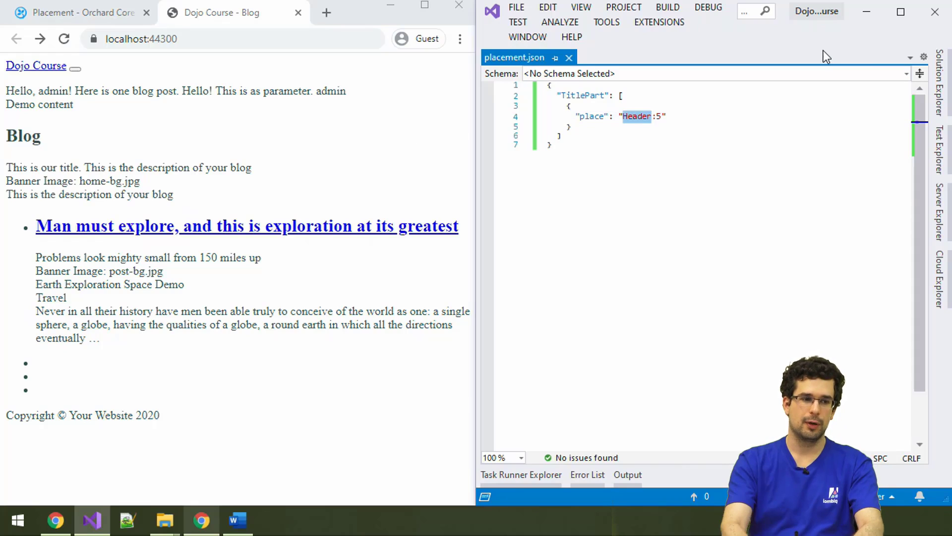
{"action": "type", "text": "Cibtrebtóó"}
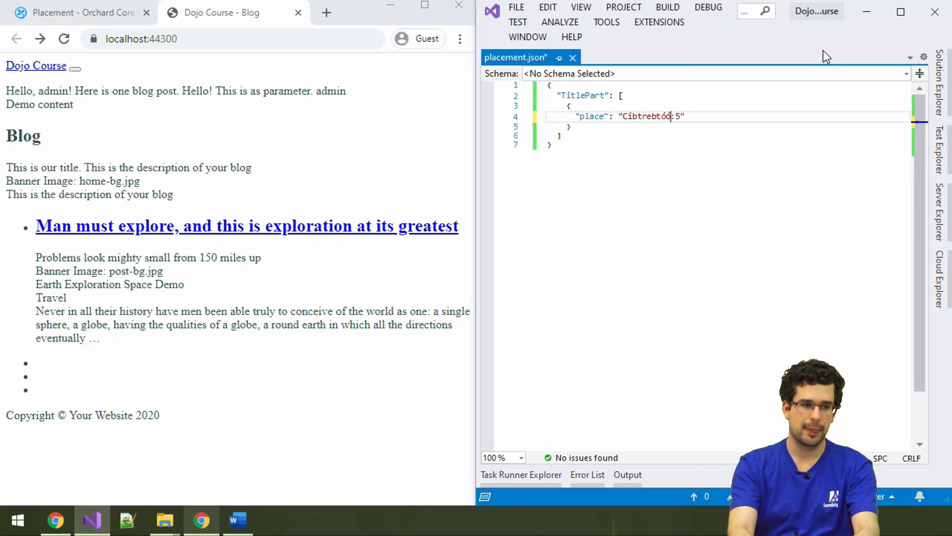
{"action": "key", "text": "BackSpace"}
{"action": "key", "text": "BackSpace"}
{"action": "key", "text": "BackSpace"}
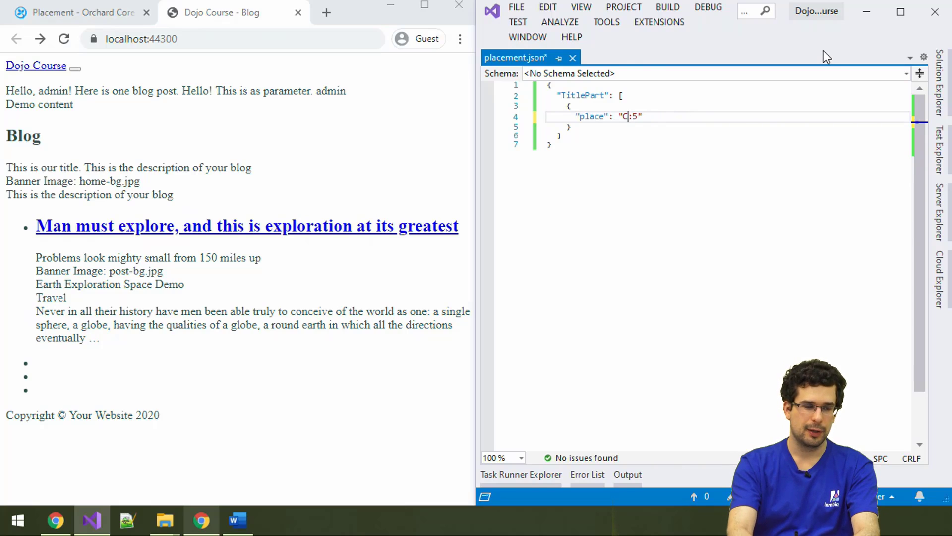
{"action": "type", "text": "ibtebt"}
{"action": "key", "text": "BackSpace"}
{"action": "key", "text": "BackSpace"}
{"action": "key", "text": "BackSpace"}
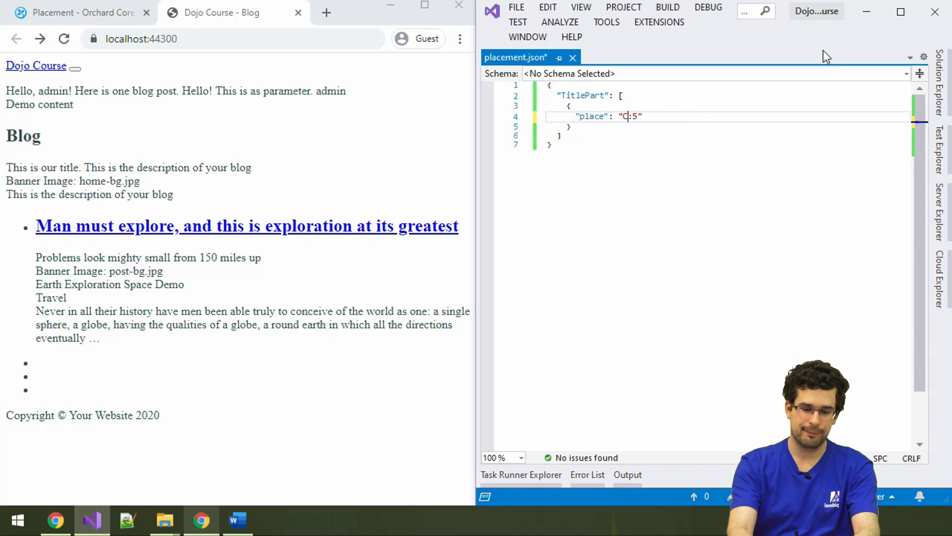
{"action": "type", "text": "ontent"}
{"action": "key", "text": "ctrl+s"}
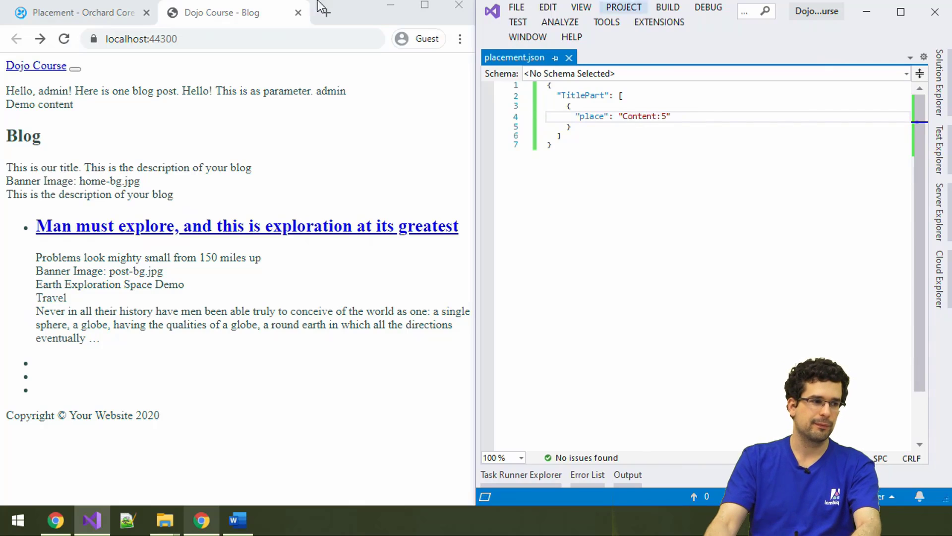
{"action": "left_click", "coordinate": [65, 39]}
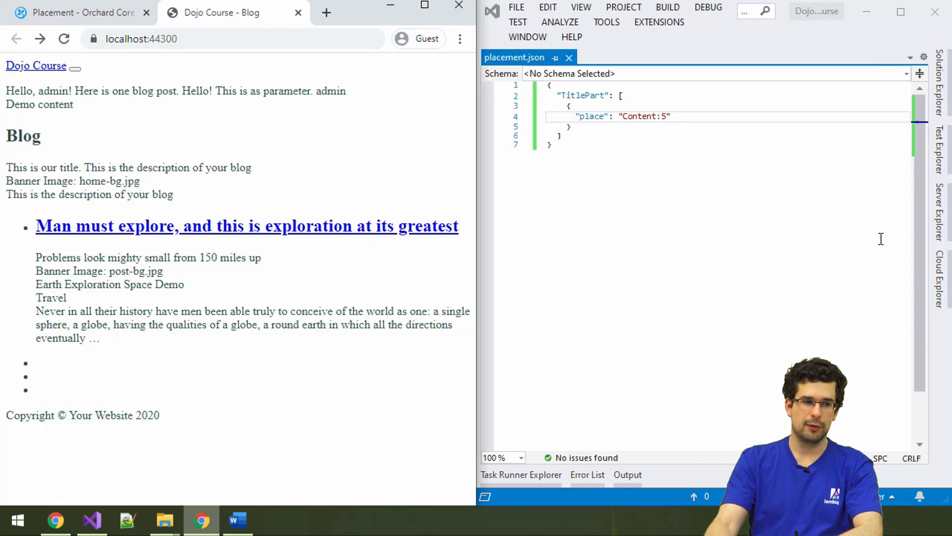
Rebuild the solution and check where the post title now renders on the blog page.
{"action": "left_click", "coordinate": [819, 216]}
{"action": "key", "text": "ctrl+shift+b"}
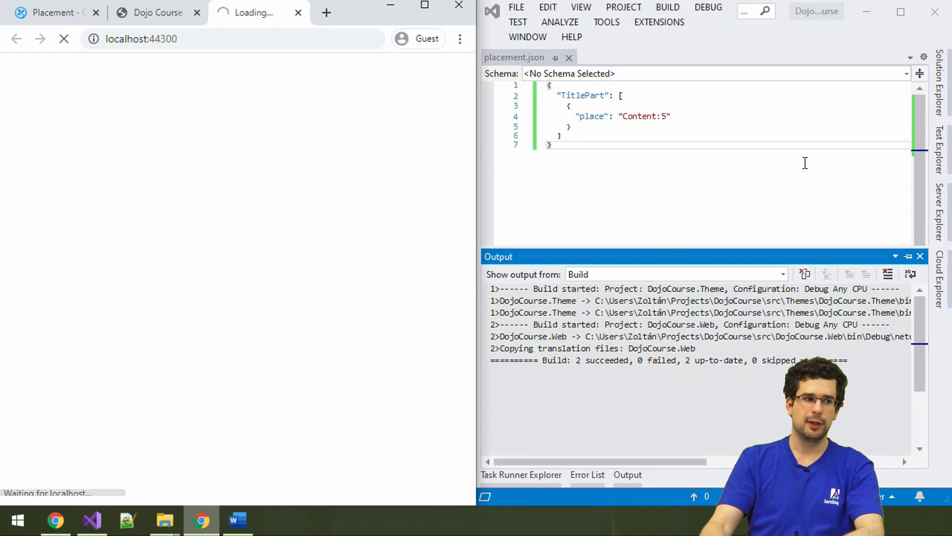
{"action": "left_click", "coordinate": [149, 12]}
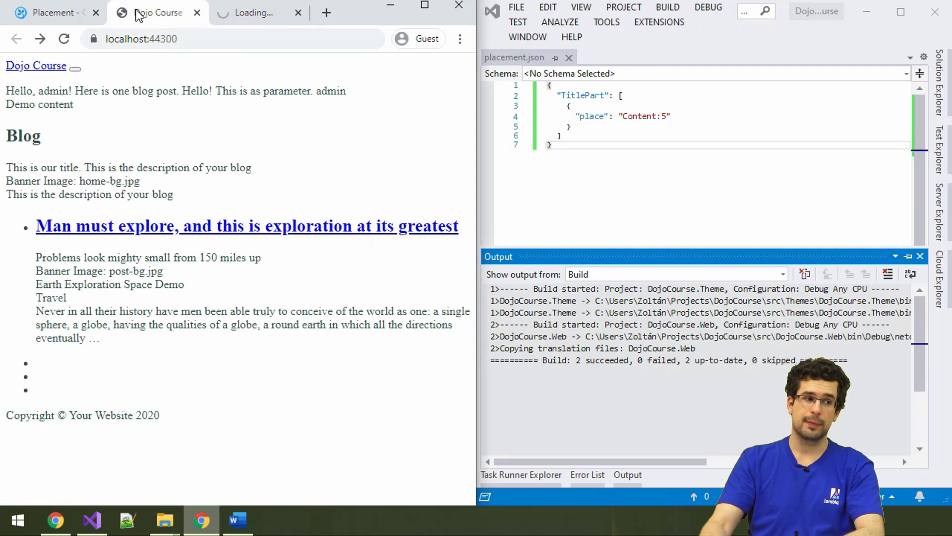
{"action": "middle_click", "coordinate": [139, 13]}
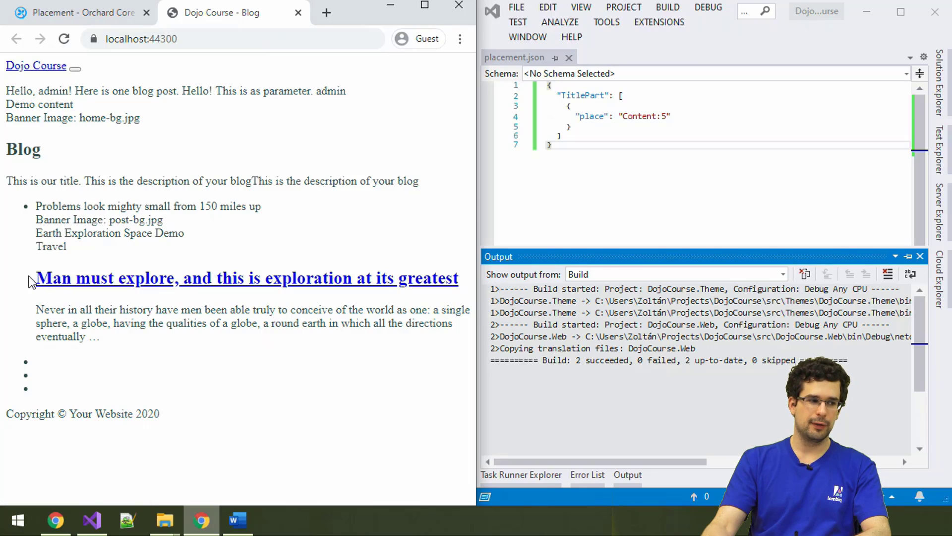
{"action": "left_click_drag", "start_coordinate": [37, 278], "coordinate": [393, 278]}
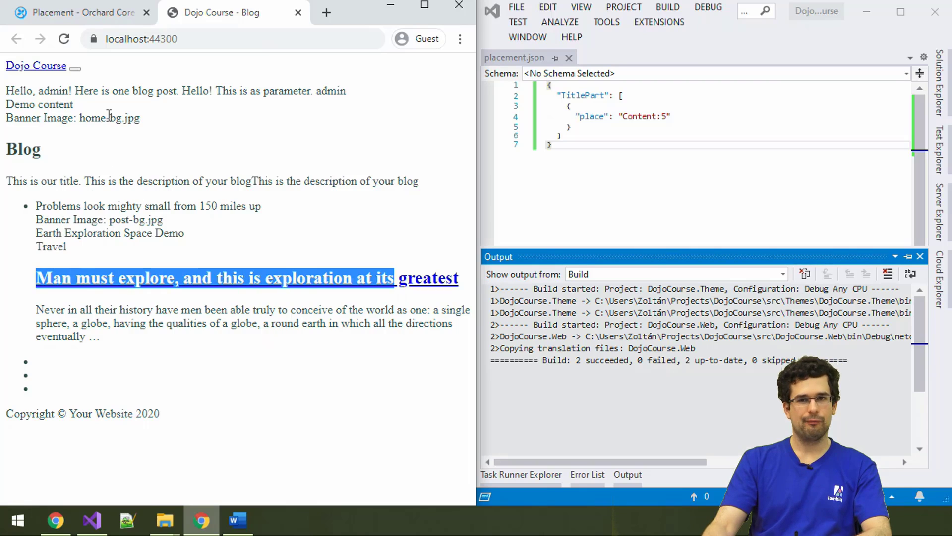
{"action": "left_click", "coordinate": [158, 220]}
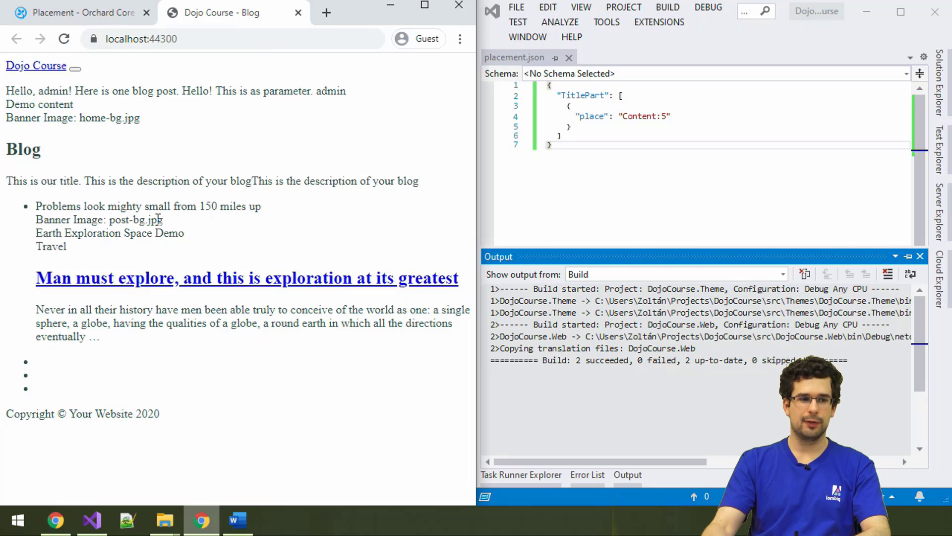
{"action": "left_click", "coordinate": [667, 117]}
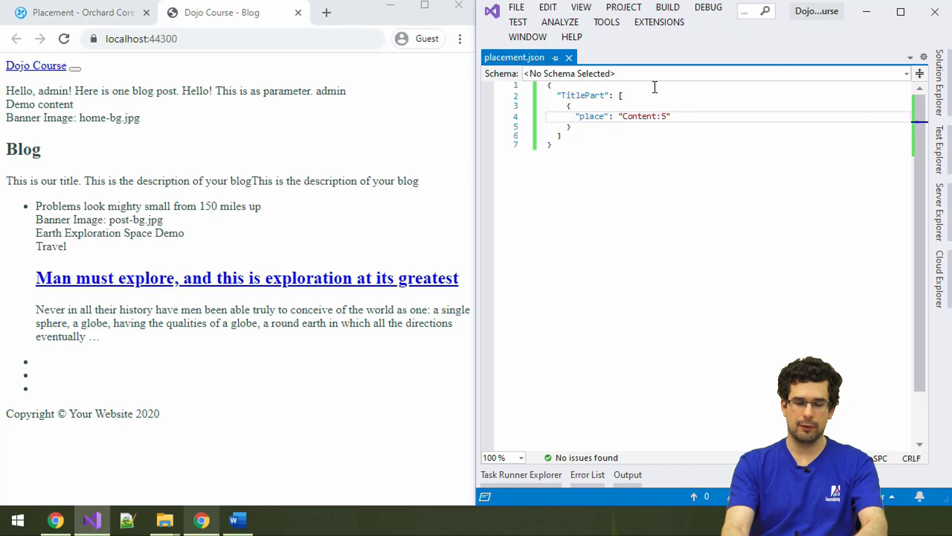
Set TitlePart's place to "-", save, rebuild, and reload the blog to confirm the title is hidden.
{"action": "key", "text": "BackSpace"}
{"action": "key", "text": "BackSpace"}
{"action": "key", "text": "BackSpace"}
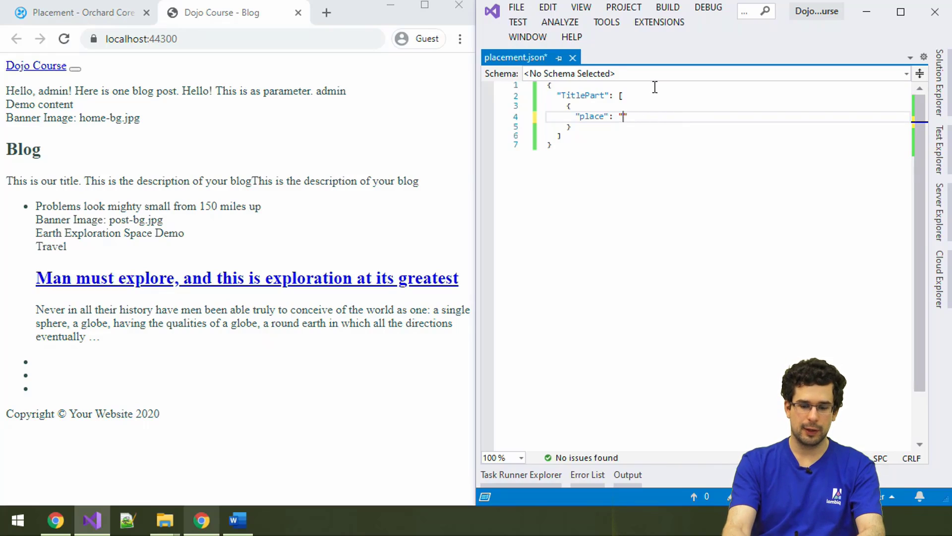
{"action": "type", "text": "-"}
{"action": "key", "text": "ctrl+s"}
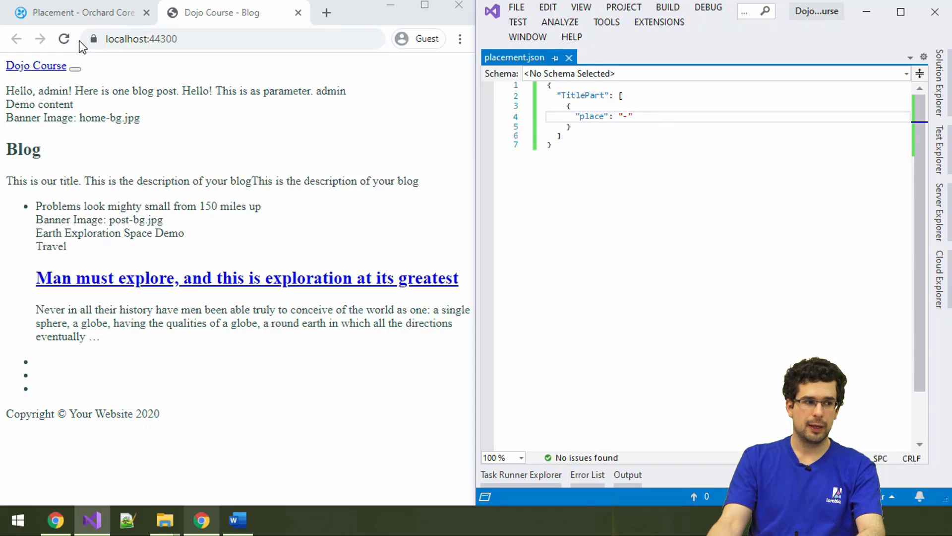
{"action": "left_click", "coordinate": [67, 39]}
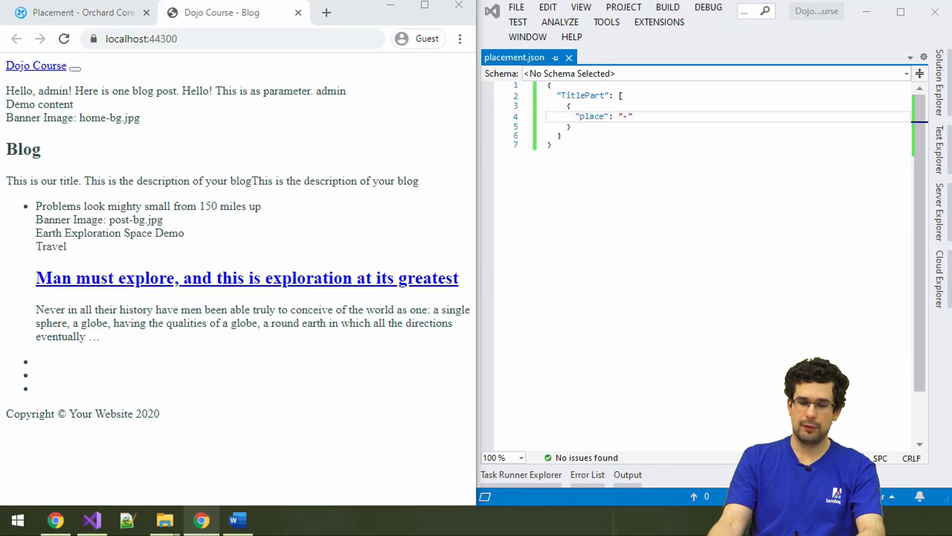
{"action": "left_click", "coordinate": [715, 174]}
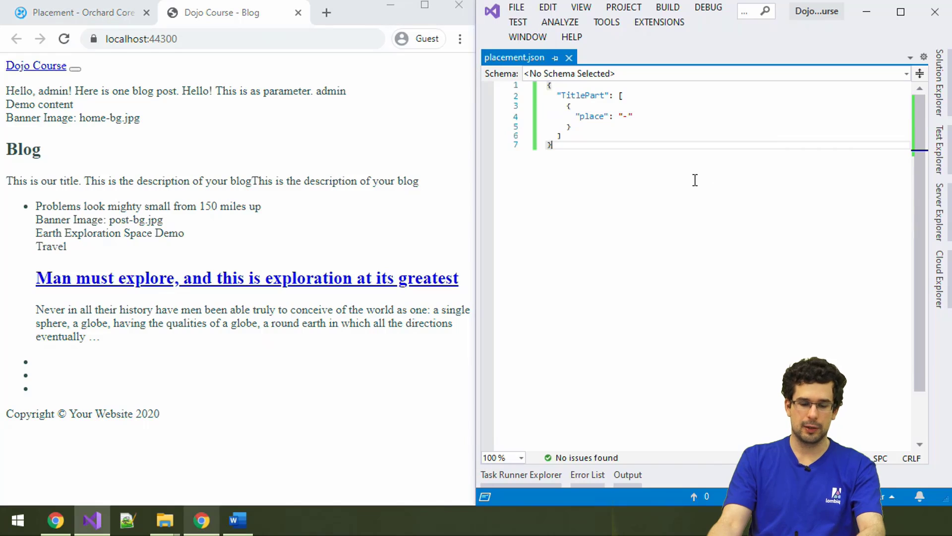
{"action": "key", "text": "ctrl+shift+b"}
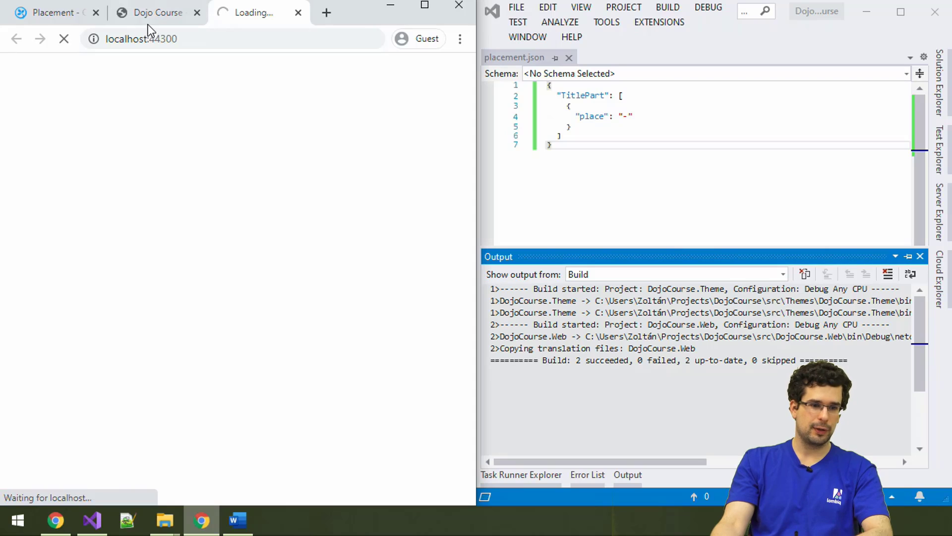
{"action": "middle_click", "coordinate": [153, 13]}
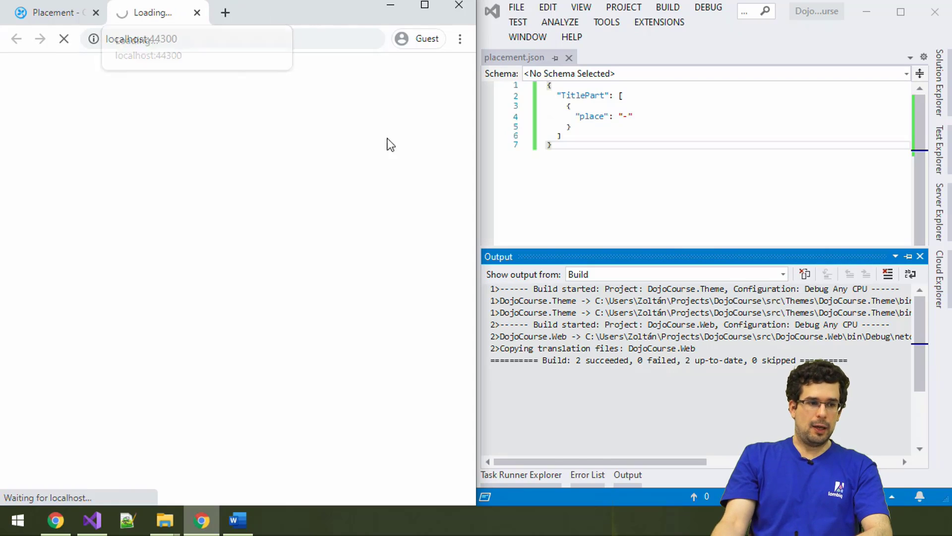
{"action": "left_click", "coordinate": [729, 128]}
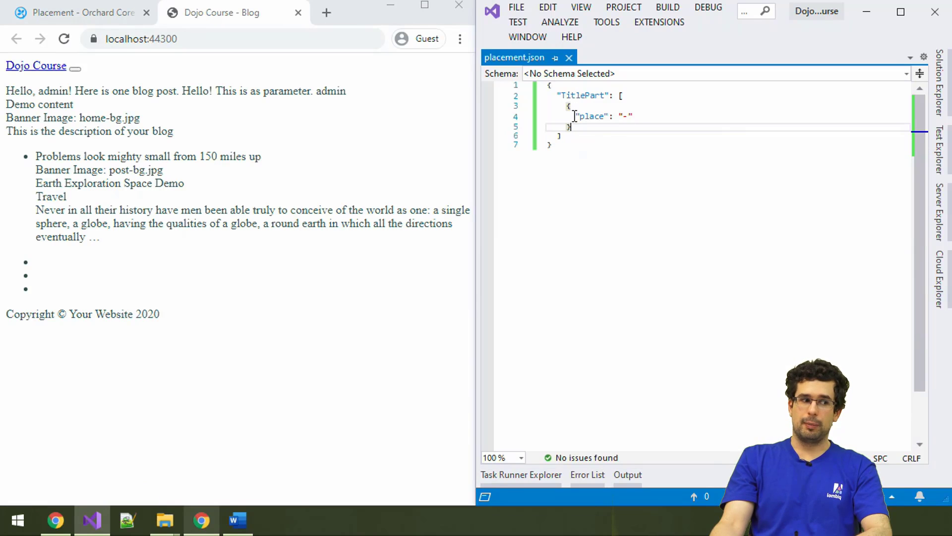
Correct TitlePart's place value in placement.json to "Header:5" and save the file.
{"action": "left_click_drag", "start_coordinate": [21, 156], "coordinate": [274, 253]}
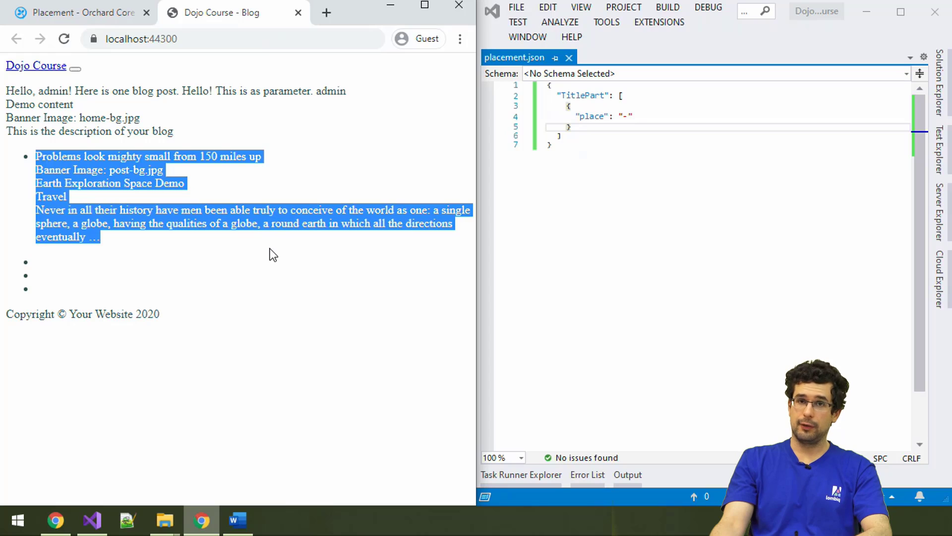
{"action": "left_click", "coordinate": [631, 117]}
{"action": "key", "text": "BackSpace"}
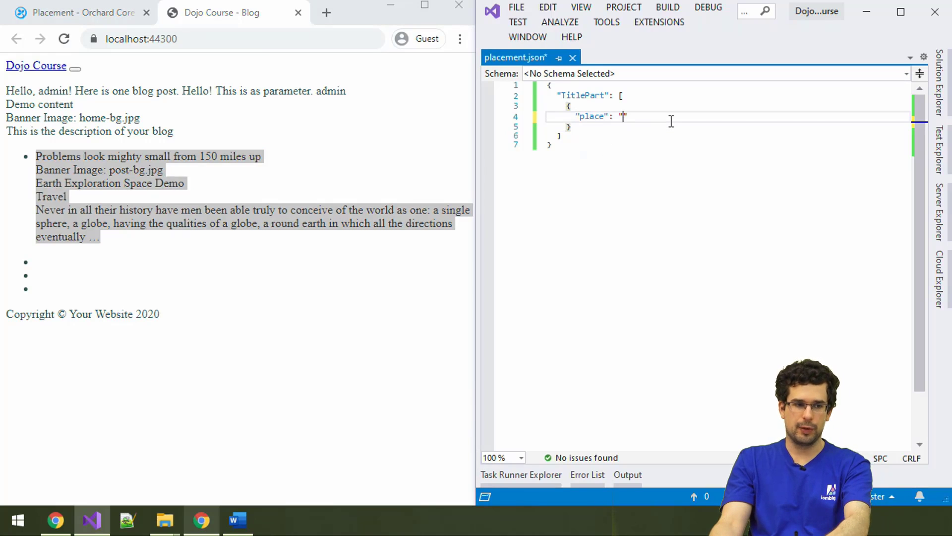
{"action": "type", "text": "Content:"}
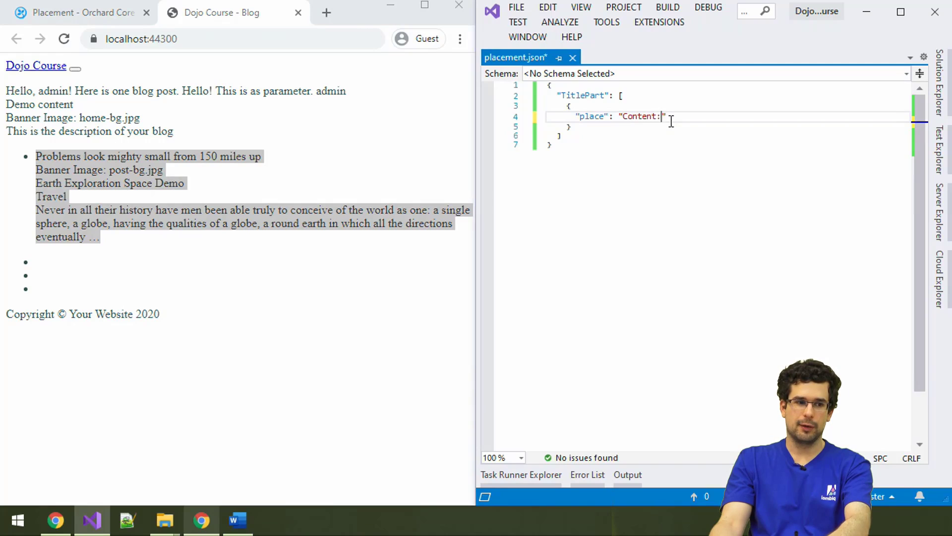
{"action": "key", "text": "ctrl+z"}
{"action": "type", "text": "btebt:5"}
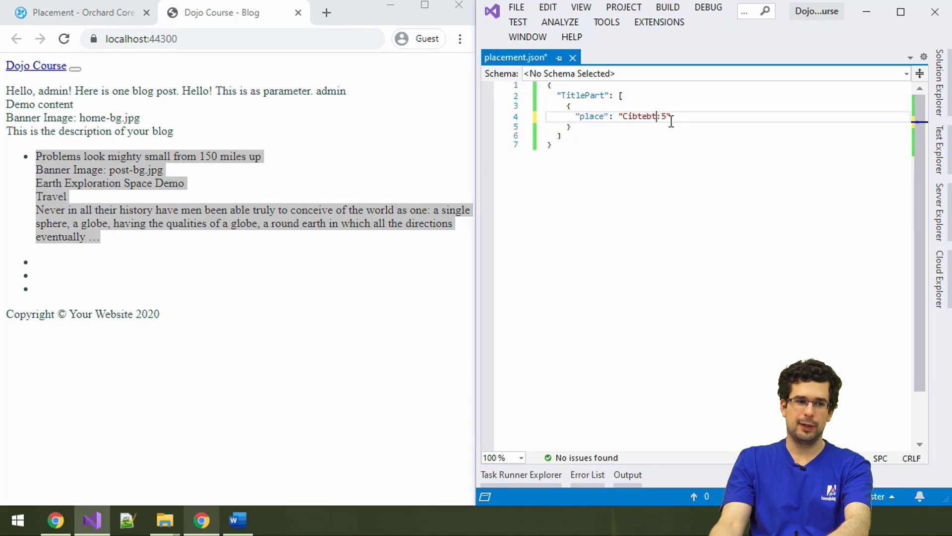
{"action": "key", "text": "ctrl+z"}
{"action": "type", "text": "ibtr"}
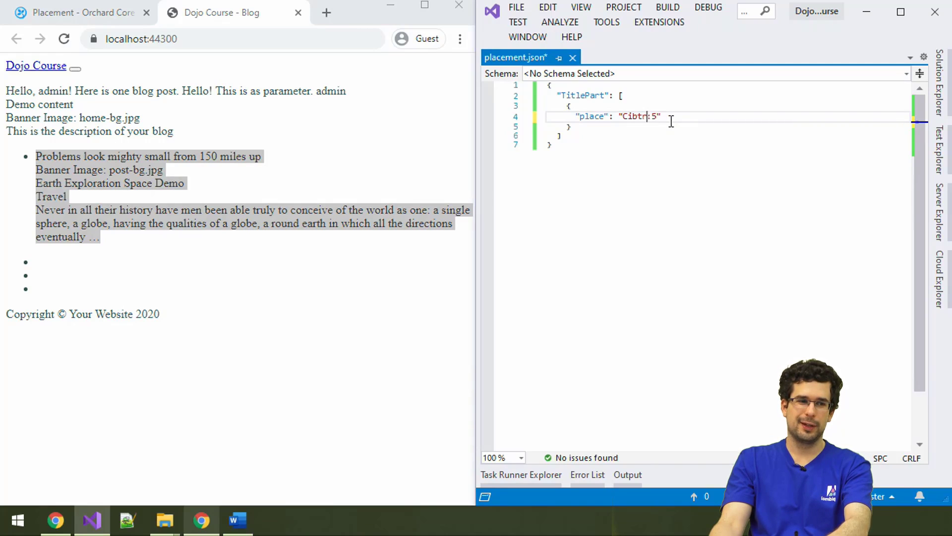
{"action": "type", "text": "ebtóóó"}
{"action": "key", "text": "shift+Home"}
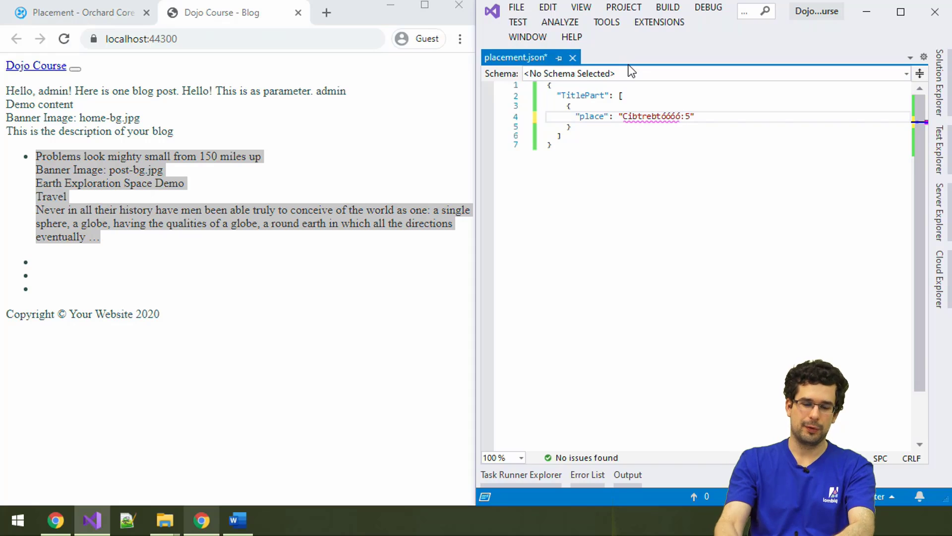
{"action": "key", "text": "Delete"}
{"action": "type", "text": "Header:5"}
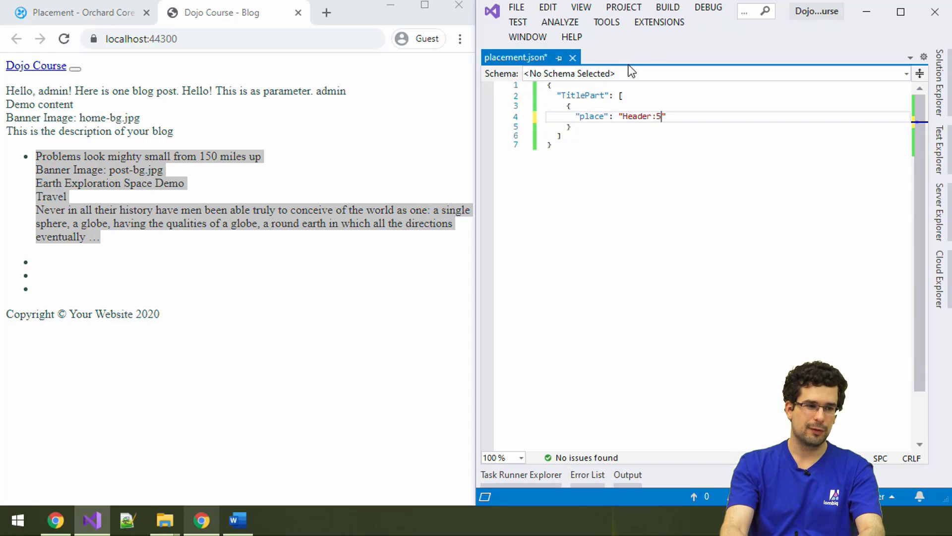
{"action": "key", "text": "ctrl+s"}
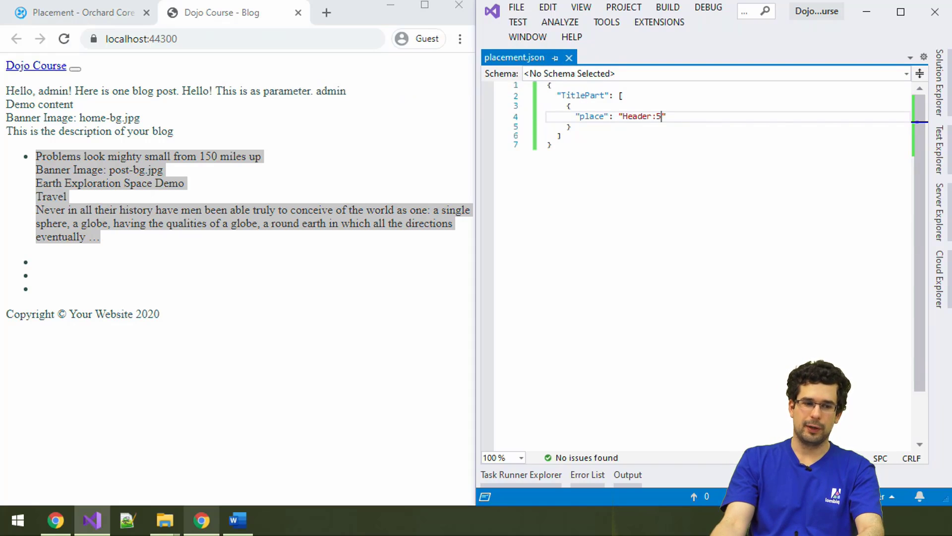
Check the browser, close the old blog tab, and select the TitlePart name in placement.json.
{"action": "key", "text": "alt+Tab"}
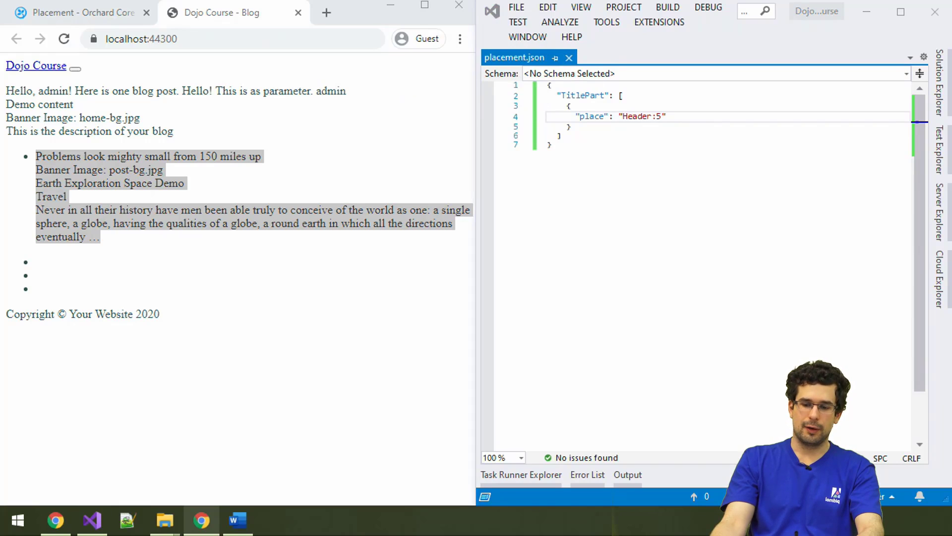
{"action": "key", "text": "alt+Tab"}
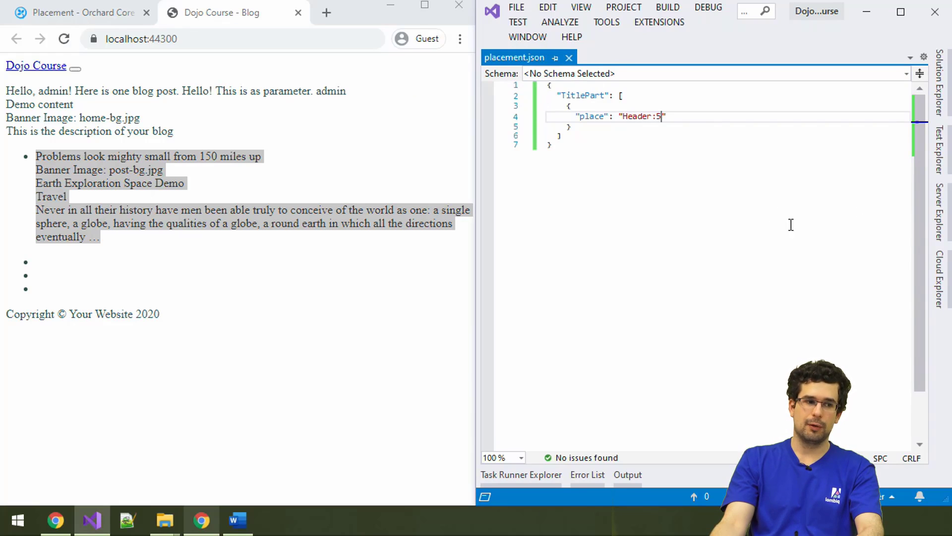
{"action": "left_click", "coordinate": [765, 203]}
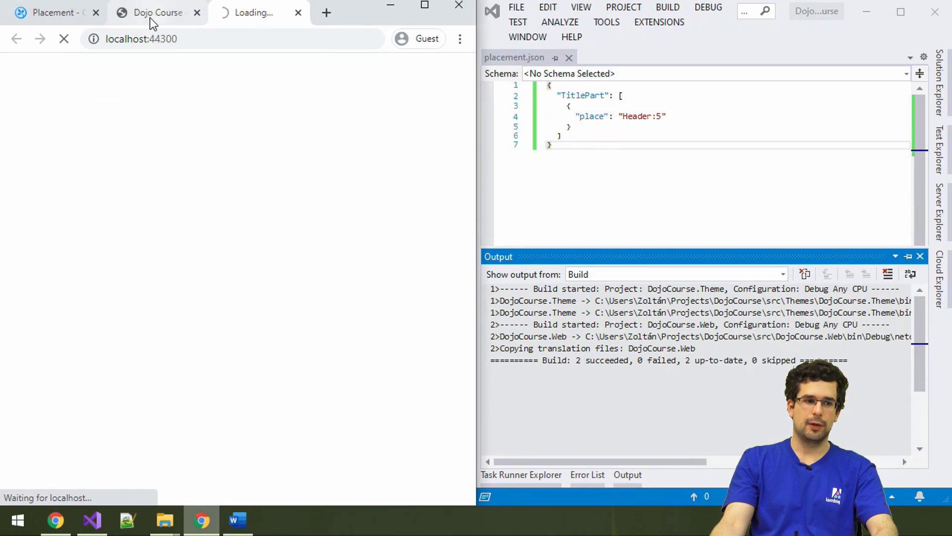
{"action": "middle_click", "coordinate": [149, 13]}
{"action": "double_click", "coordinate": [582, 95]}
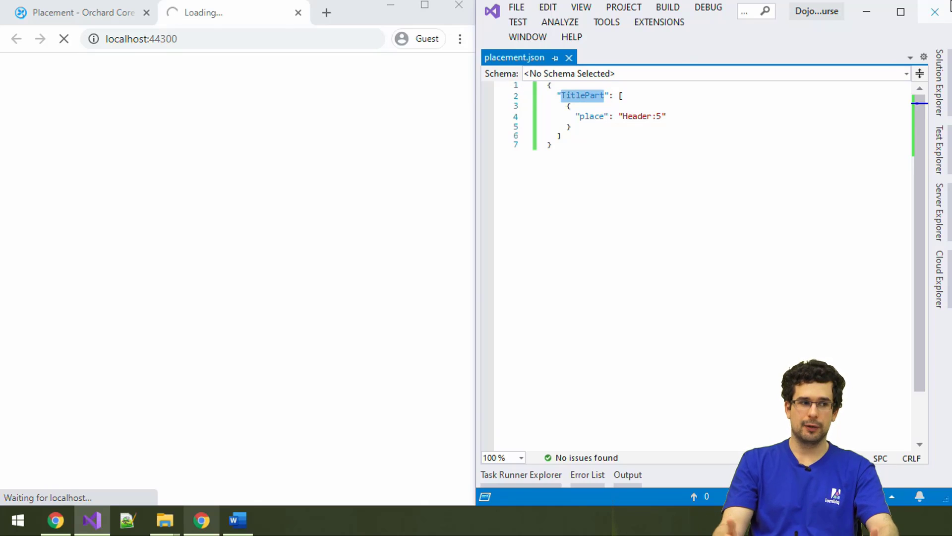
Revisit the Placement docs' TextField example, then view the reloaded localhost:44300 blog page.
{"action": "left_click", "coordinate": [71, 12]}
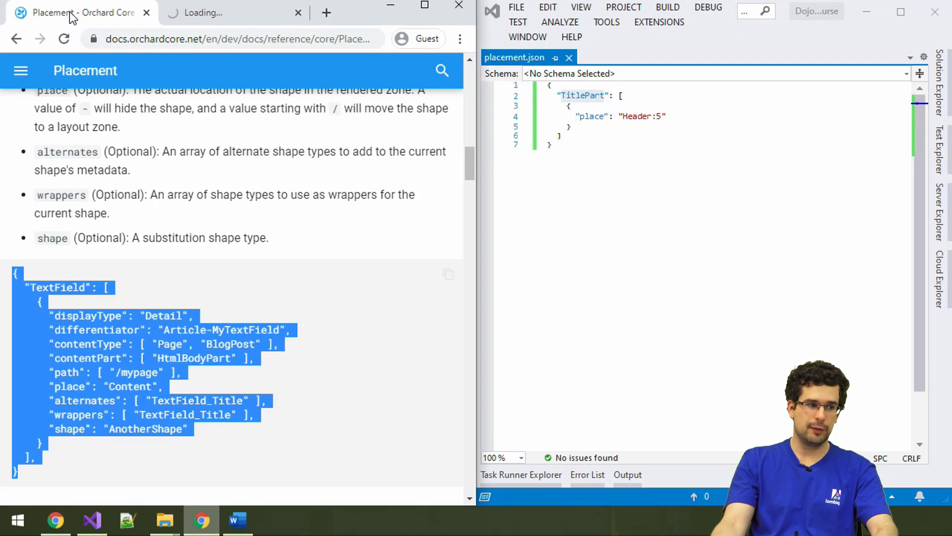
{"action": "left_click", "coordinate": [179, 227]}
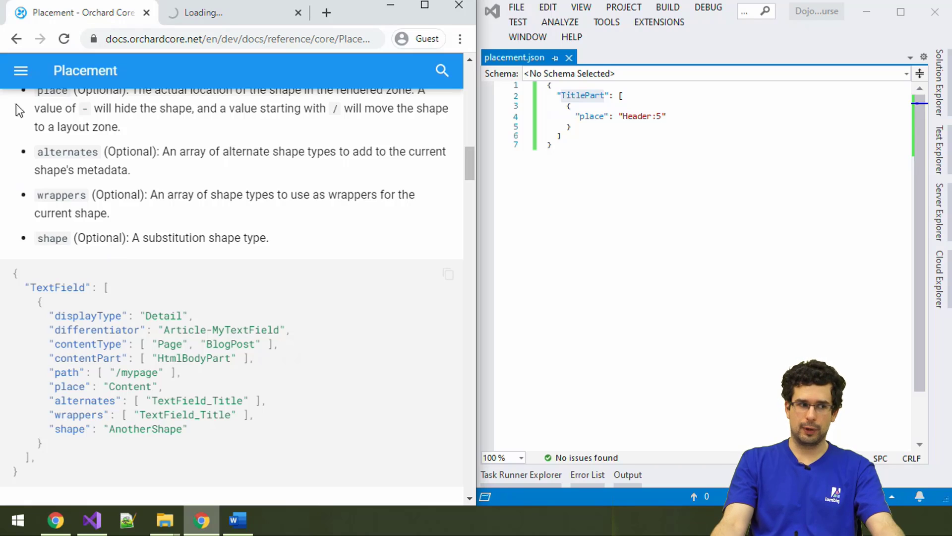
{"action": "left_click", "coordinate": [219, 13]}
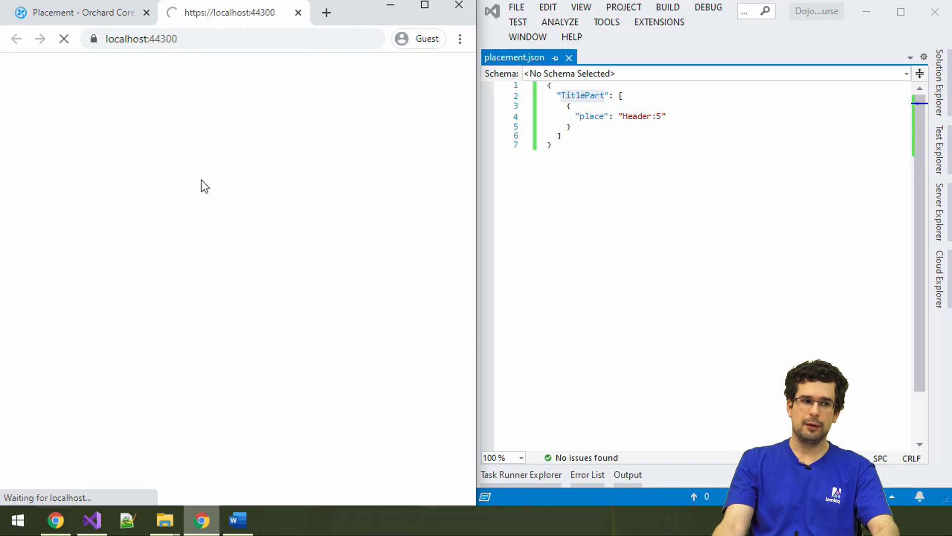